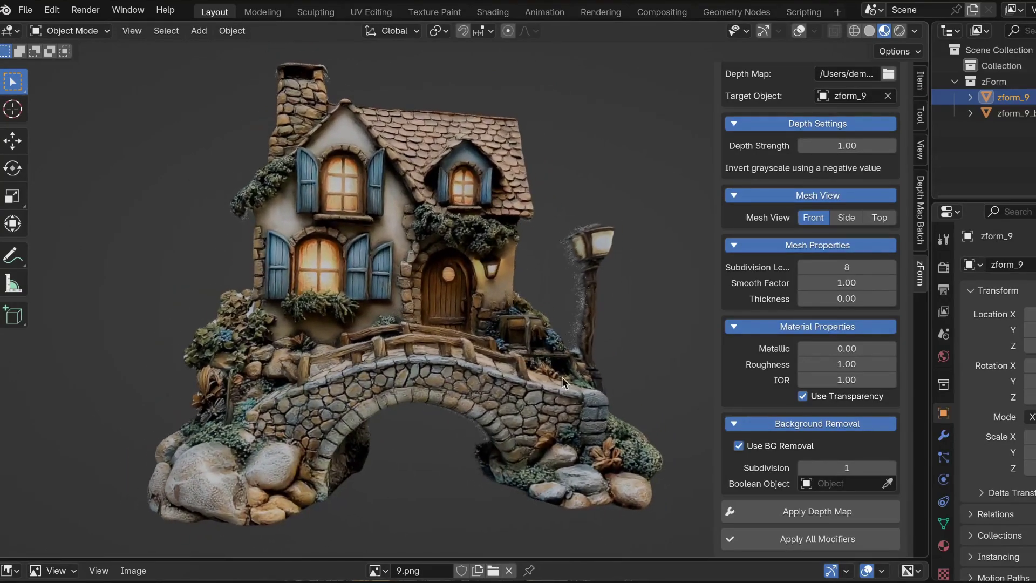
Turn off the material's transparency, show the cottage relief in solid shading with overlays on, and inspect its background plate
{"action": "left_click", "coordinate": [803, 396]}
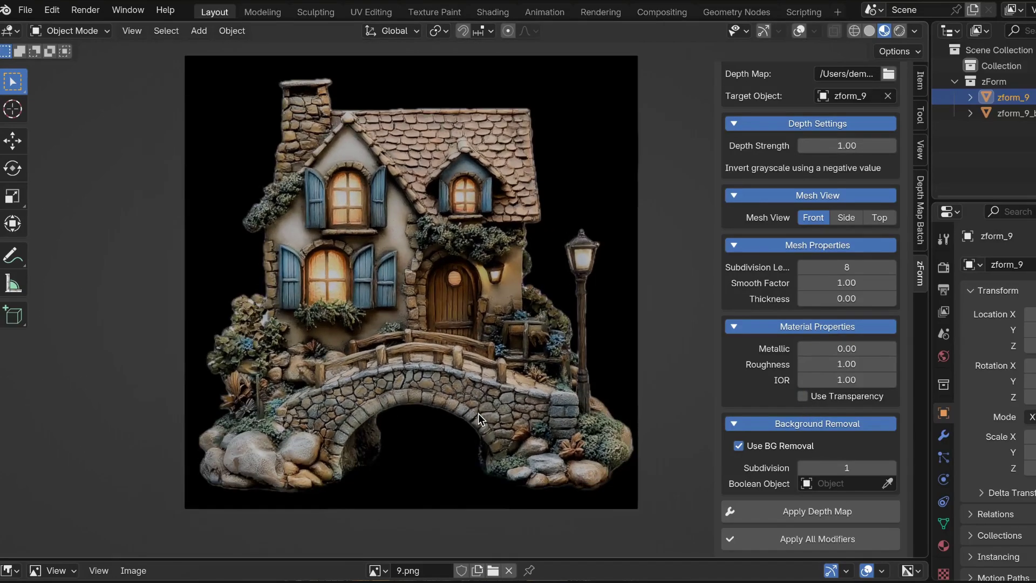
{"action": "left_click", "coordinate": [868, 32]}
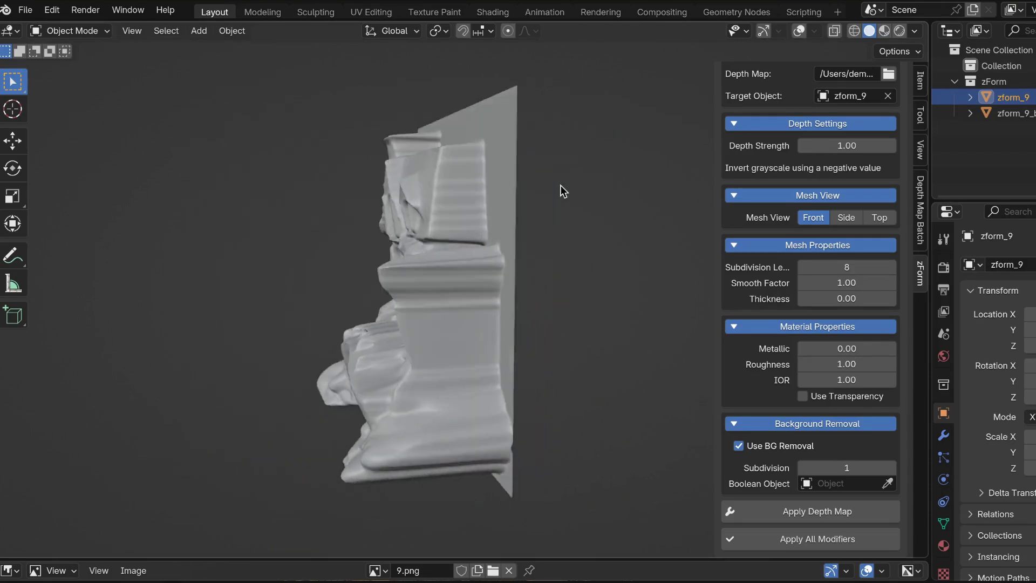
{"action": "scroll", "coordinate": [560, 186], "scroll_direction": "up", "scroll_amount": 5}
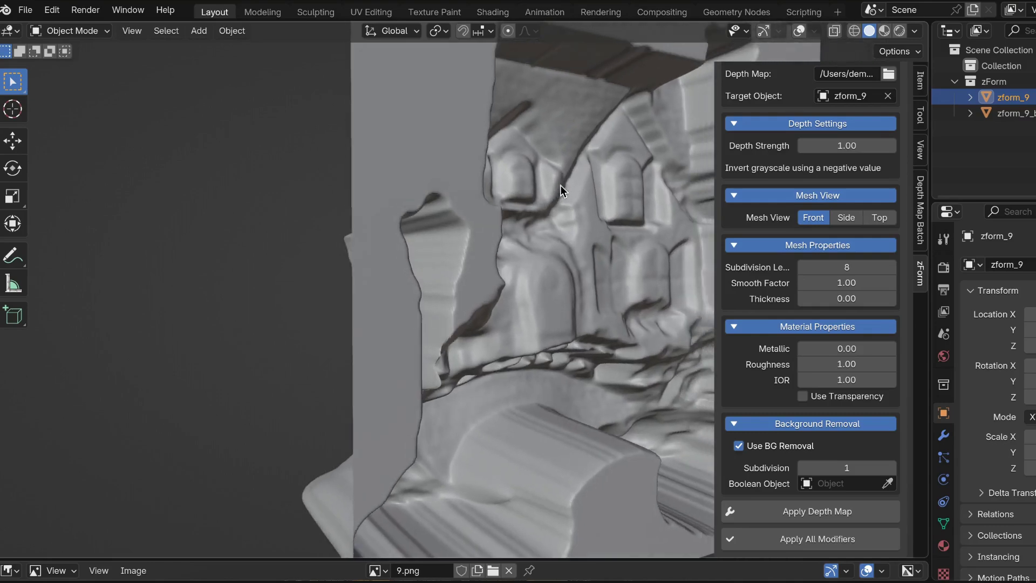
{"action": "left_click", "coordinate": [799, 31]}
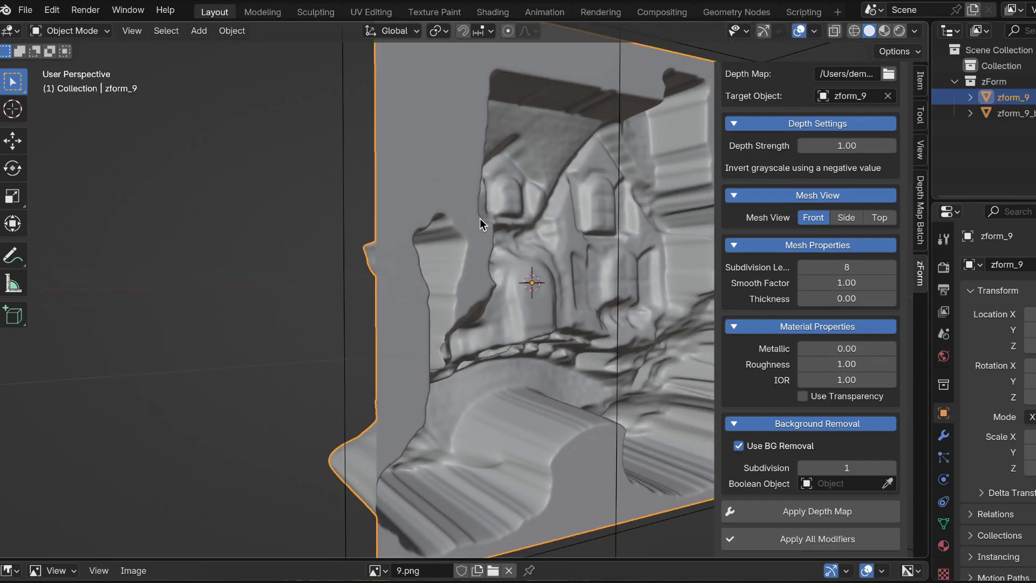
{"action": "scroll", "coordinate": [480, 218], "scroll_direction": "down", "scroll_amount": 5}
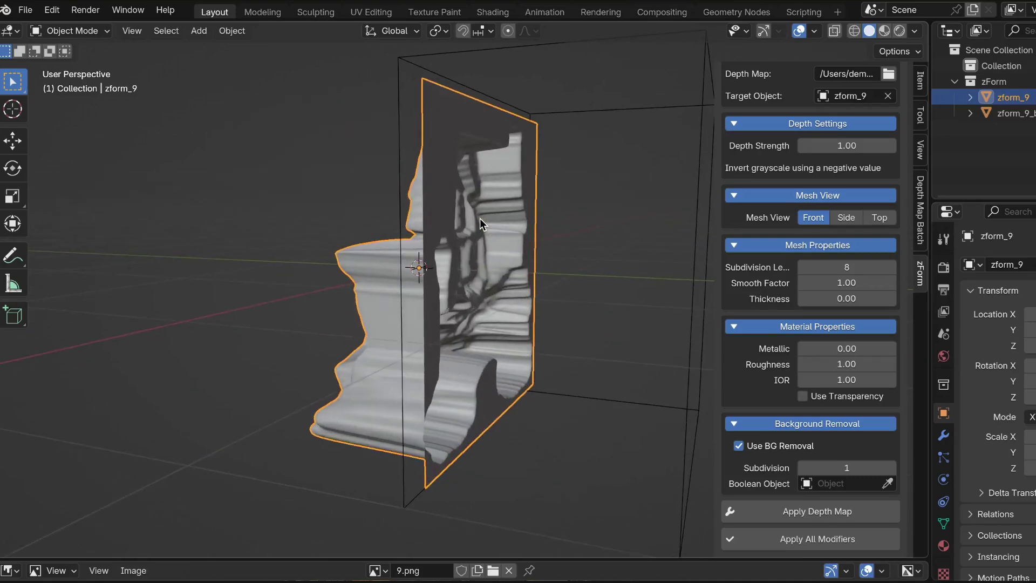
Pick the background removal cube as the Boolean object and inspect the cut-out cottage from the front and back
{"action": "key", "text": "KP_1"}
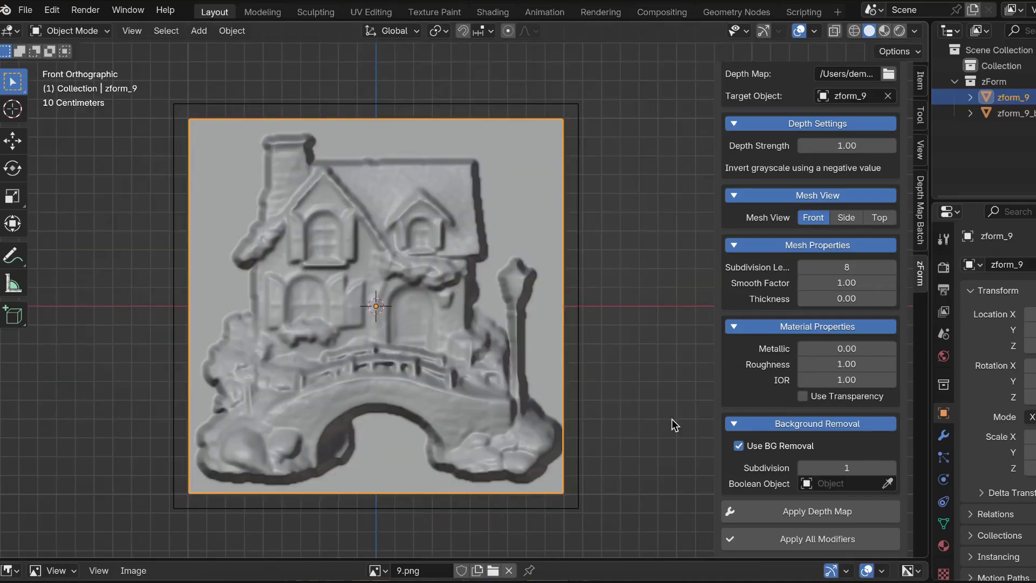
{"action": "left_click", "coordinate": [888, 483]}
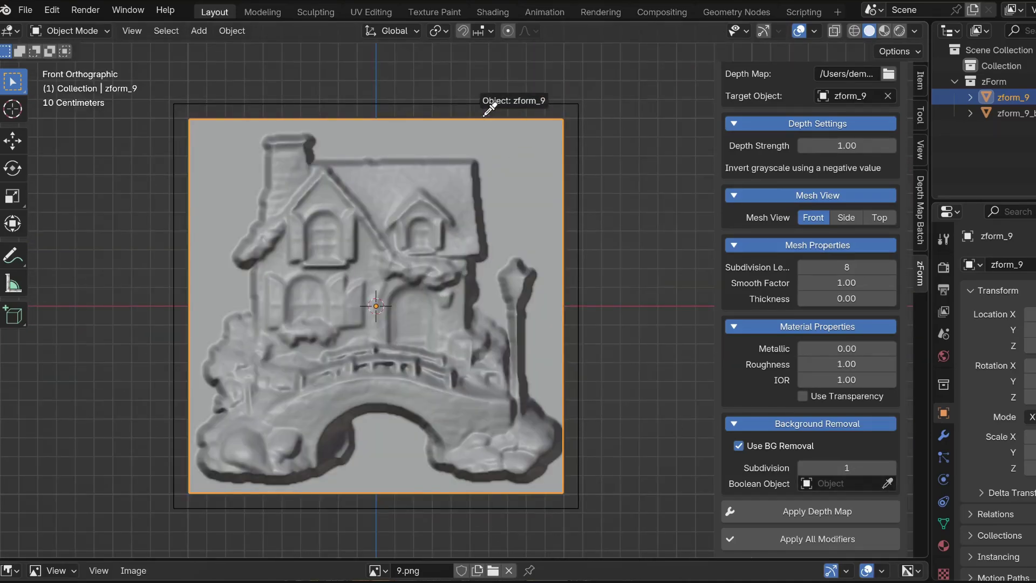
{"action": "left_click", "coordinate": [481, 135]}
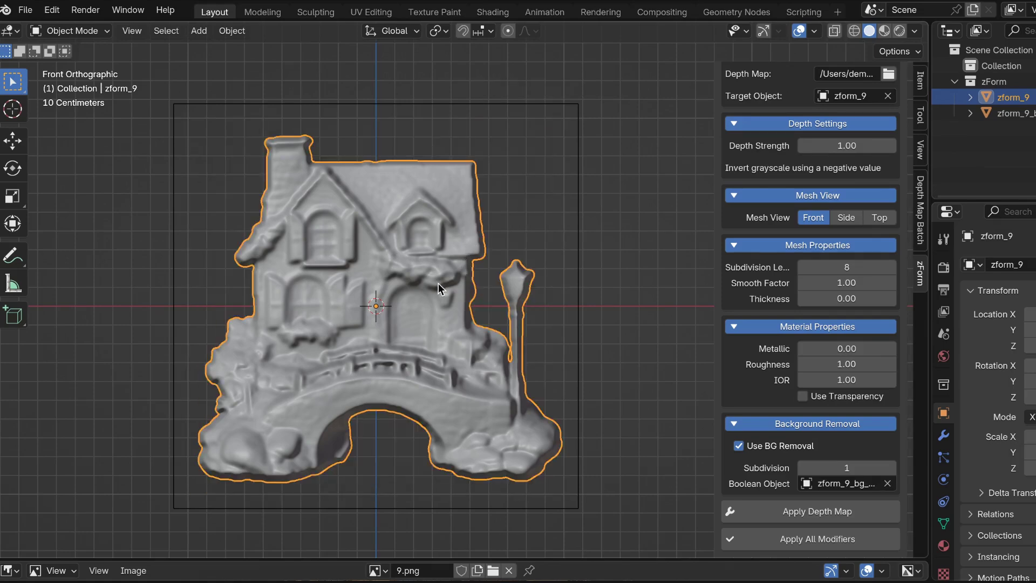
{"action": "middle_click_drag", "start_coordinate": [437, 284], "coordinate": [437, 284]}
{"action": "scroll", "coordinate": [437, 284], "scroll_direction": "left", "scroll_amount": 10}
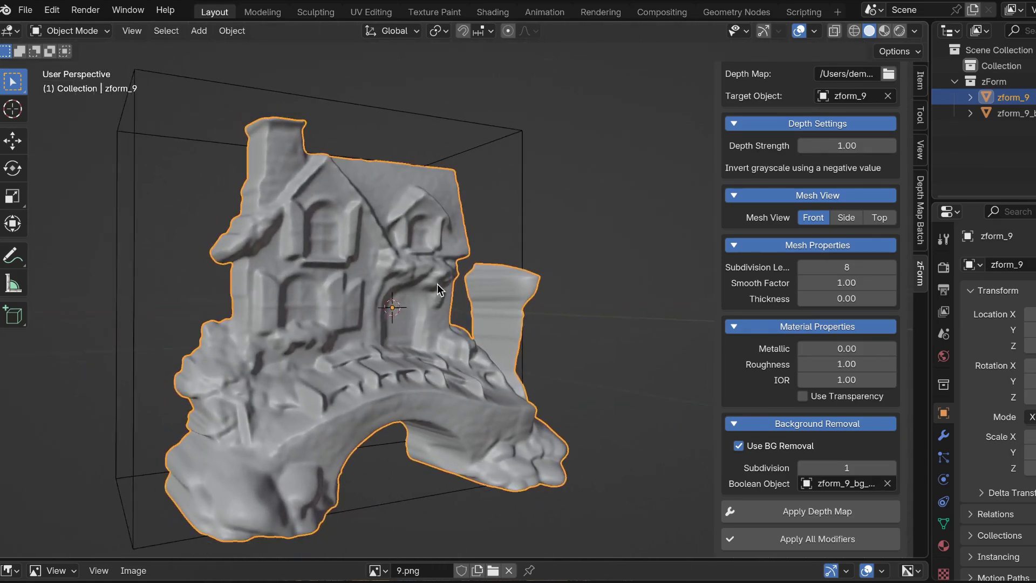
{"action": "scroll", "coordinate": [437, 284], "scroll_direction": "left", "scroll_amount": 8}
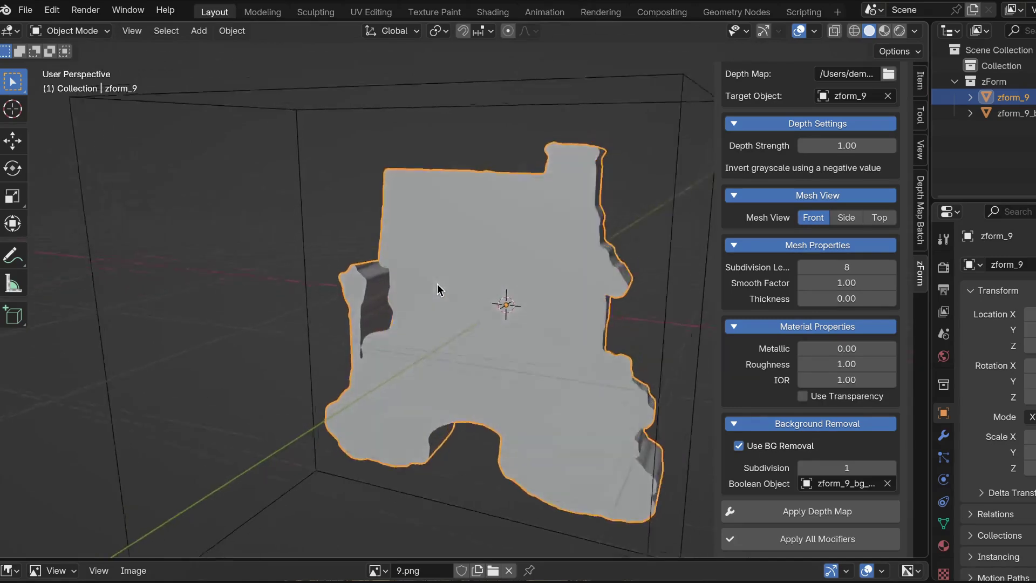
{"action": "key", "text": "KP_1"}
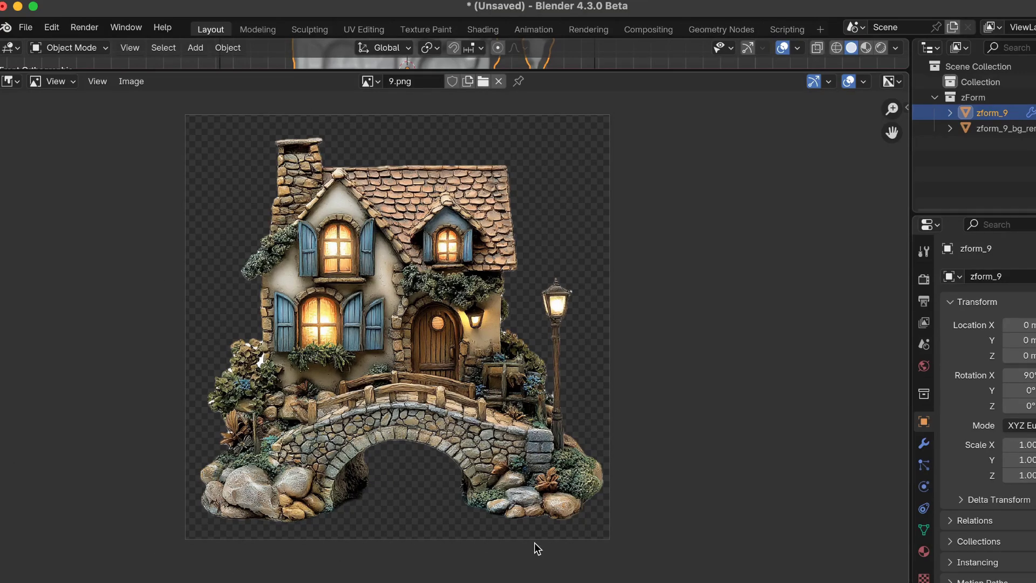
Examine the cottage image 9.png for its transparent background and the edges around the bridge, lamp post and rocks
{"action": "scroll", "coordinate": [595, 440], "scroll_direction": "up", "scroll_amount": 2}
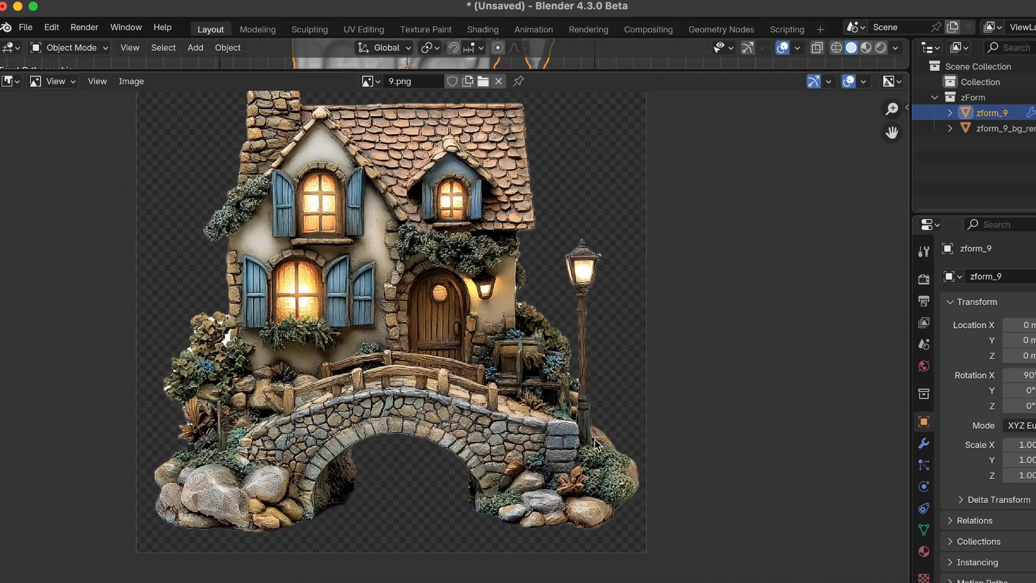
{"action": "scroll", "coordinate": [611, 468], "scroll_direction": "up", "scroll_amount": 3}
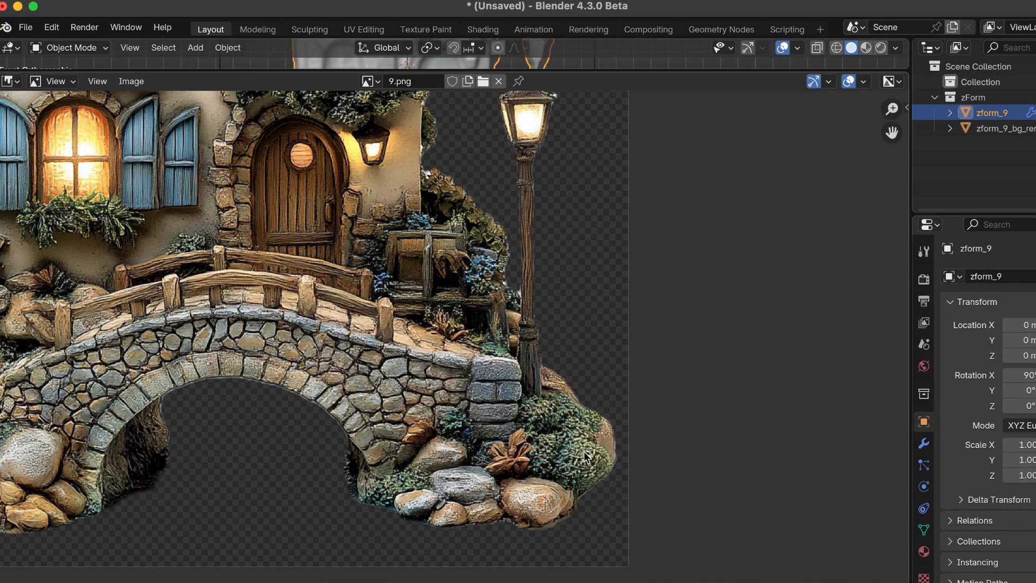
{"action": "scroll", "coordinate": [572, 452], "scroll_direction": "down", "scroll_amount": 3}
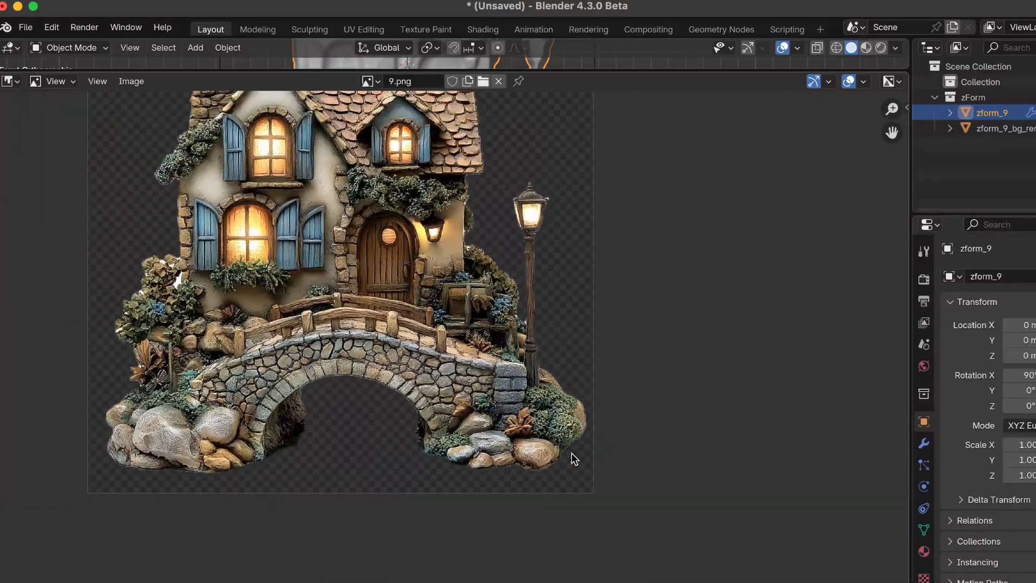
{"action": "scroll", "coordinate": [571, 452], "scroll_direction": "up", "scroll_amount": 3}
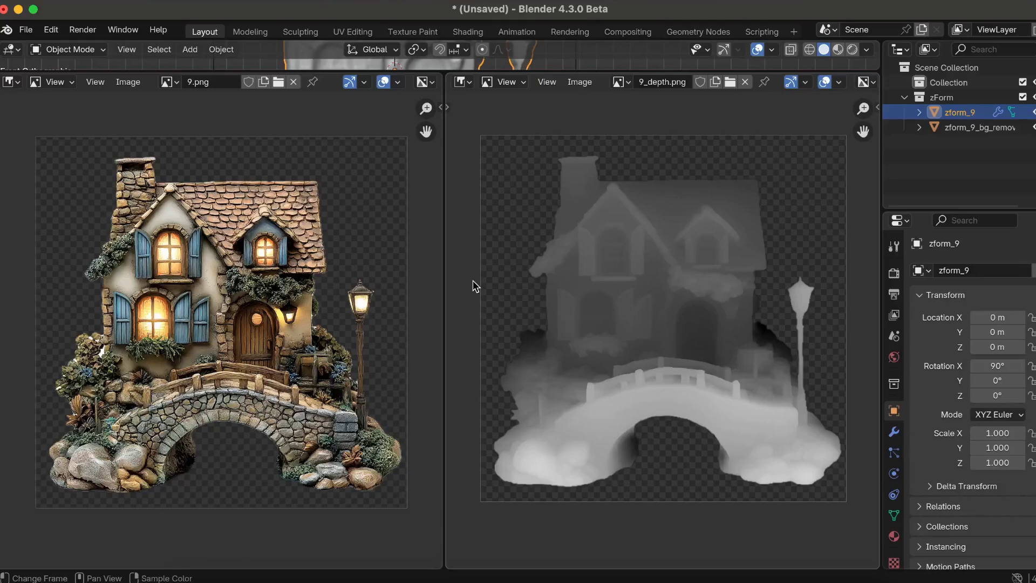
Enlarge the 3D viewport and delete the cottage relief together with its background removal cube
{"action": "left_click_drag", "start_coordinate": [515, 71], "coordinate": [515, 462]}
{"action": "key", "text": "a"}
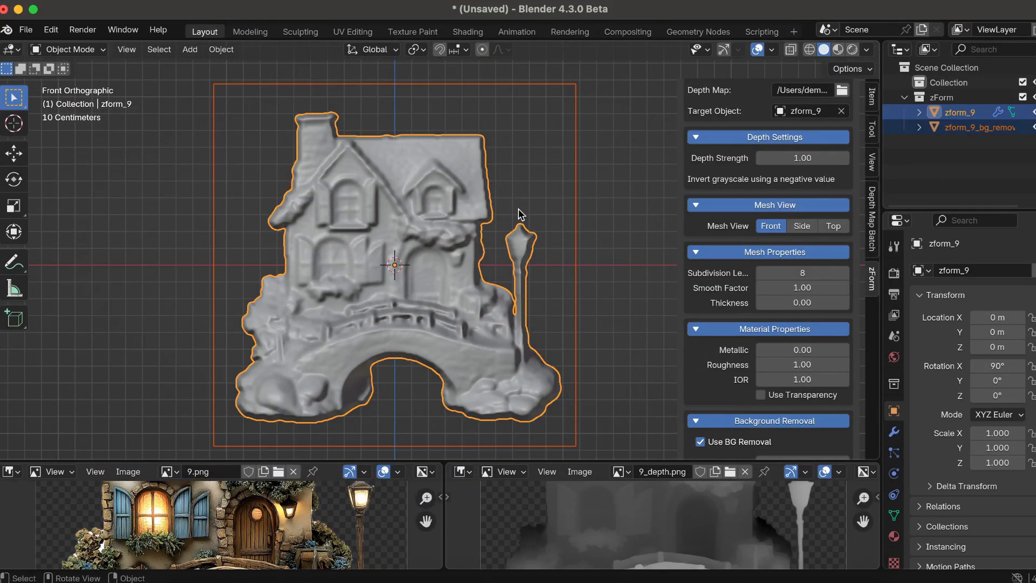
{"action": "key", "text": "x"}
{"action": "left_click", "coordinate": [520, 214]}
Import the image 9.png from the for_demo_bg folder as a new zForm plane
{"action": "scroll", "coordinate": [755, 205], "scroll_direction": "up", "scroll_amount": 5}
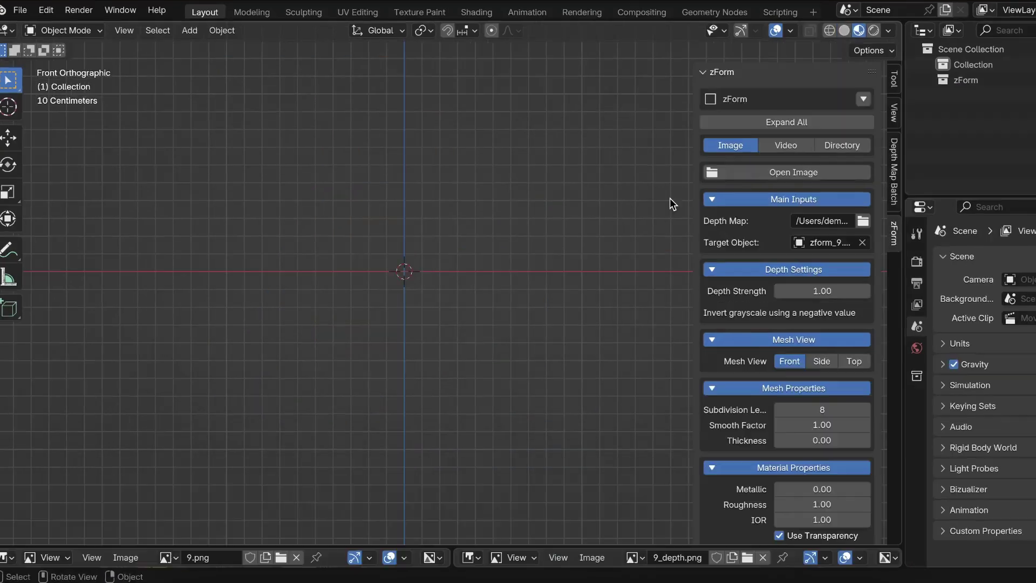
{"action": "left_click", "coordinate": [722, 180]}
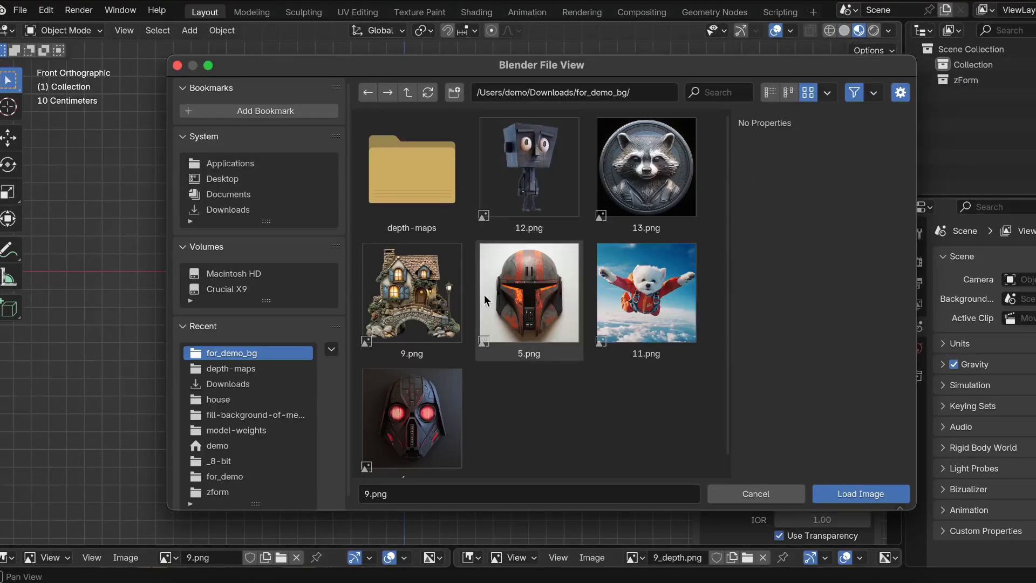
{"action": "left_click", "coordinate": [407, 325]}
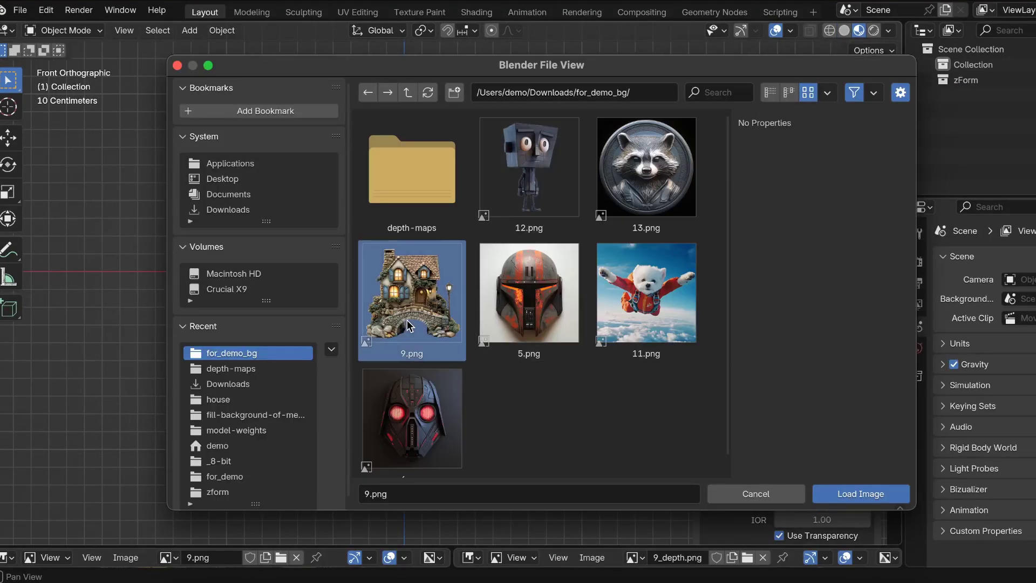
{"action": "double_click", "coordinate": [407, 326]}
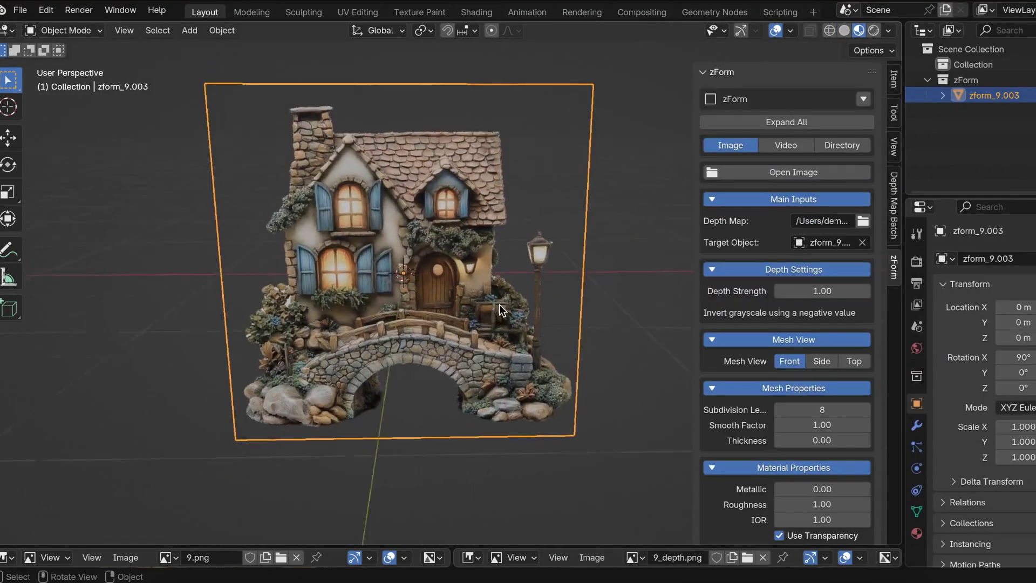
Load 9_depth.png as the depth map and apply it to the new cottage plane
{"action": "left_click", "coordinate": [862, 220]}
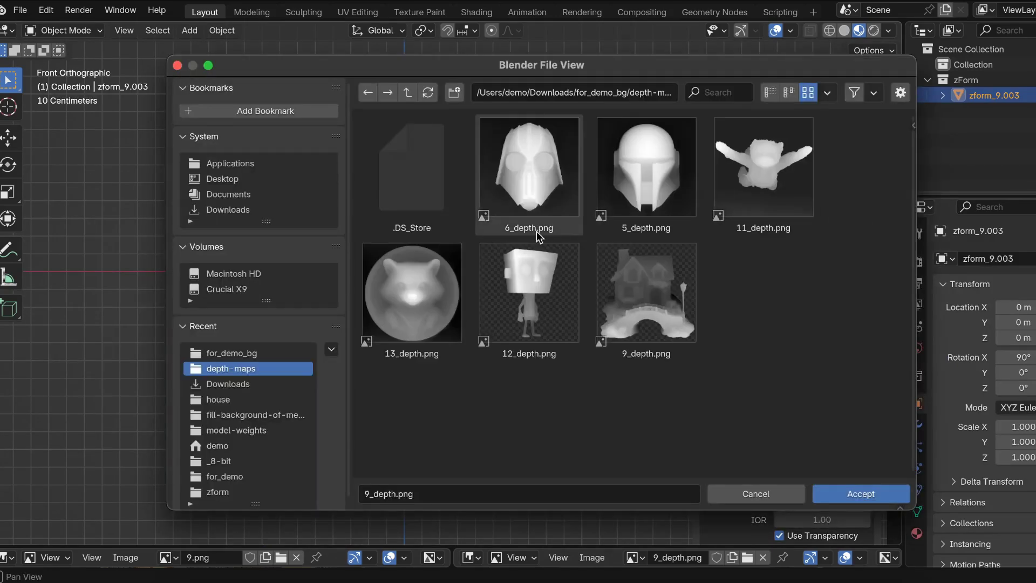
{"action": "double_click", "coordinate": [620, 308]}
{"action": "scroll", "coordinate": [789, 310], "scroll_direction": "down", "scroll_amount": 4}
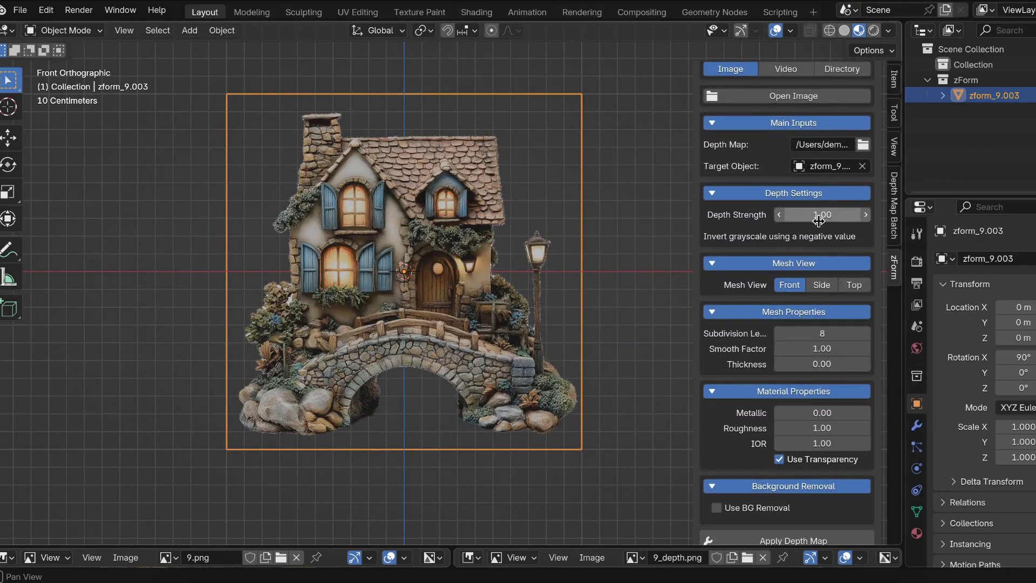
{"action": "scroll", "coordinate": [819, 223], "scroll_direction": "up", "scroll_amount": 1}
{"action": "scroll", "coordinate": [819, 225], "scroll_direction": "down", "scroll_amount": 2}
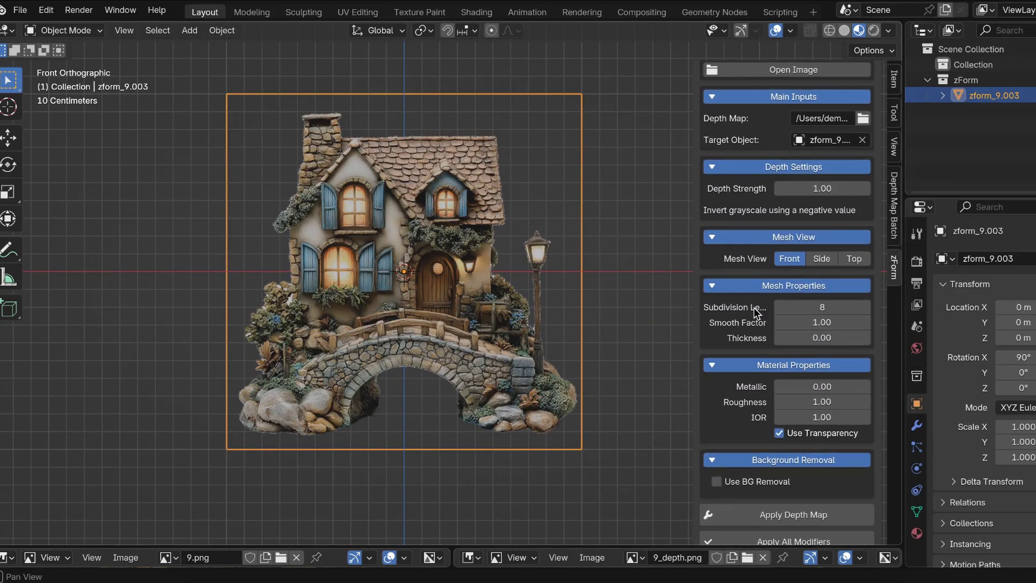
{"action": "scroll", "coordinate": [815, 310], "scroll_direction": "down", "scroll_amount": 1}
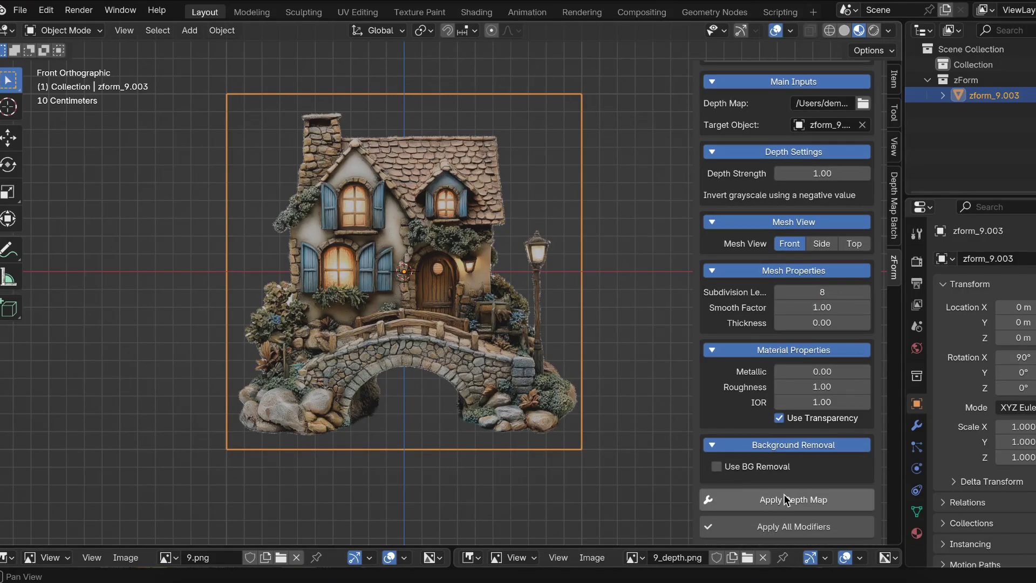
{"action": "left_click", "coordinate": [762, 495]}
Switch to solid shading and examine the displaced cottage relief and its background plate from several angles
{"action": "mouse_move", "coordinate": [510, 397]}
{"action": "middle_mouse_down"}
{"action": "mouse_move", "coordinate": [535, 420]}
{"action": "mouse_move", "coordinate": [470, 389]}
{"action": "mouse_move", "coordinate": [519, 378]}
{"action": "middle_mouse_up"}
{"action": "left_click", "coordinate": [844, 30]}
{"action": "scroll", "coordinate": [348, 380], "scroll_direction": "left", "scroll_amount": 5}
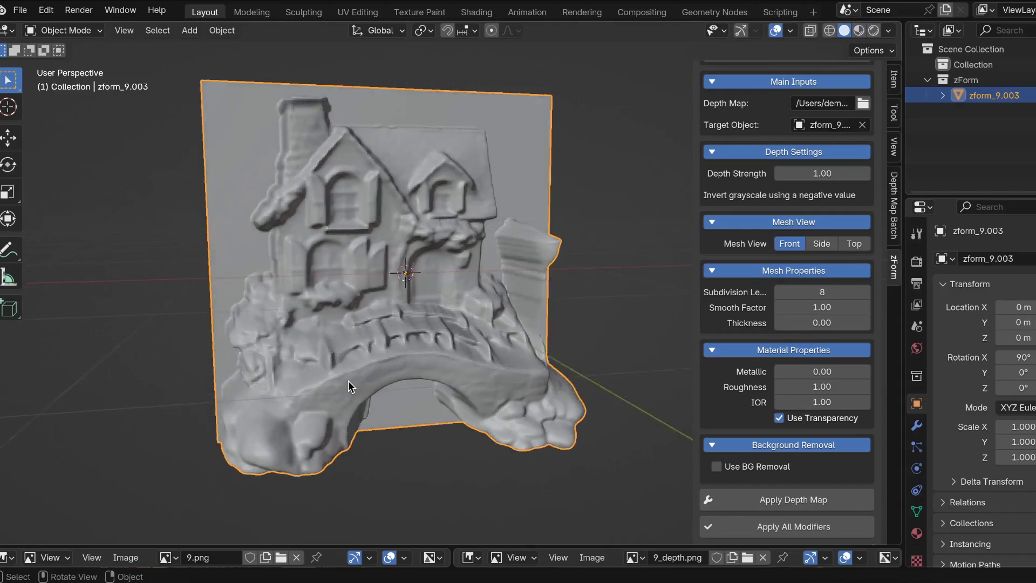
{"action": "scroll", "coordinate": [348, 381], "scroll_direction": "left", "scroll_amount": 5}
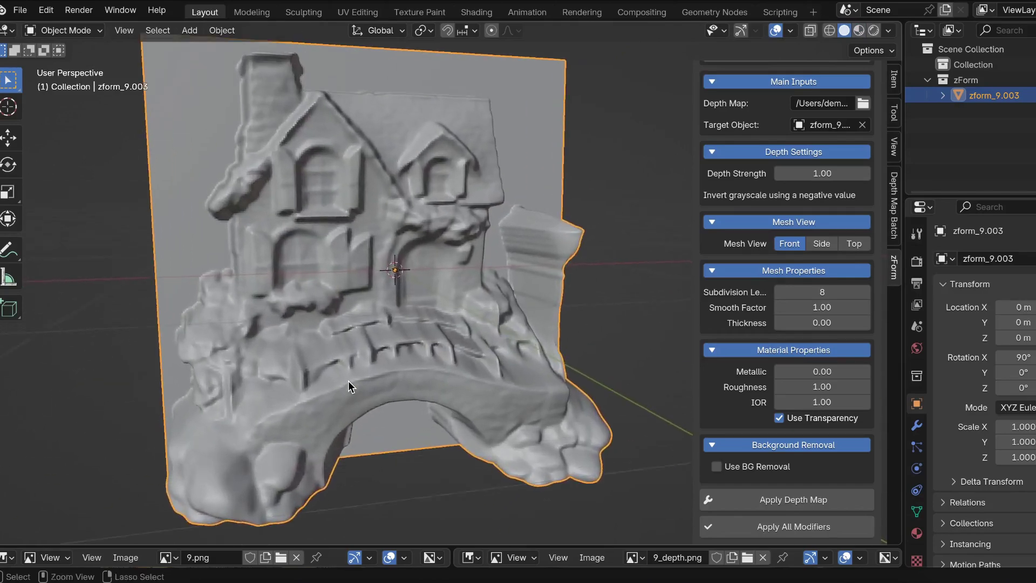
{"action": "scroll", "coordinate": [348, 380], "scroll_direction": "right", "scroll_amount": 5}
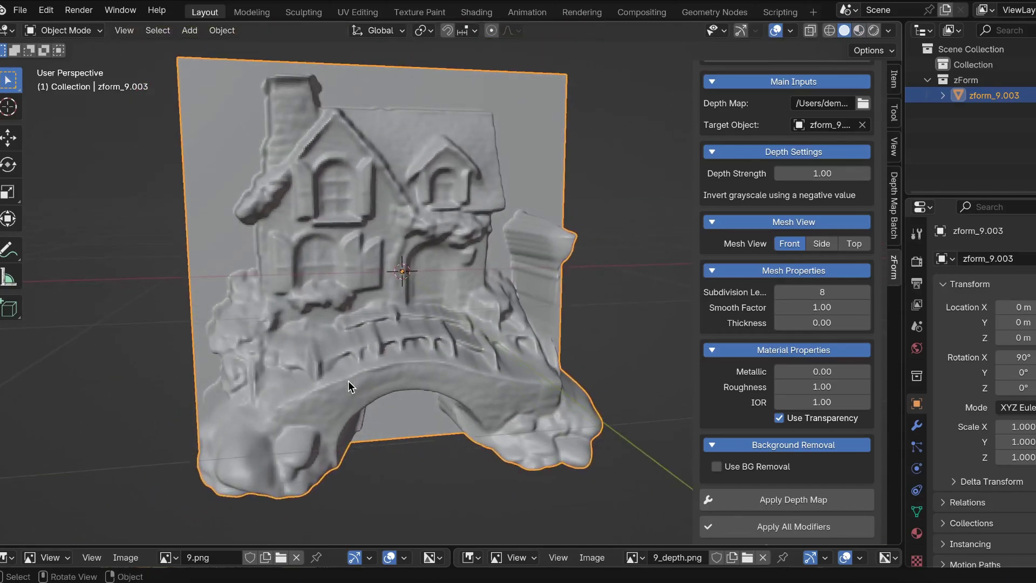
{"action": "scroll", "coordinate": [348, 381], "scroll_direction": "down", "scroll_amount": 2, "text": "ctrl"}
{"action": "scroll", "coordinate": [348, 380], "scroll_direction": "left", "scroll_amount": 8}
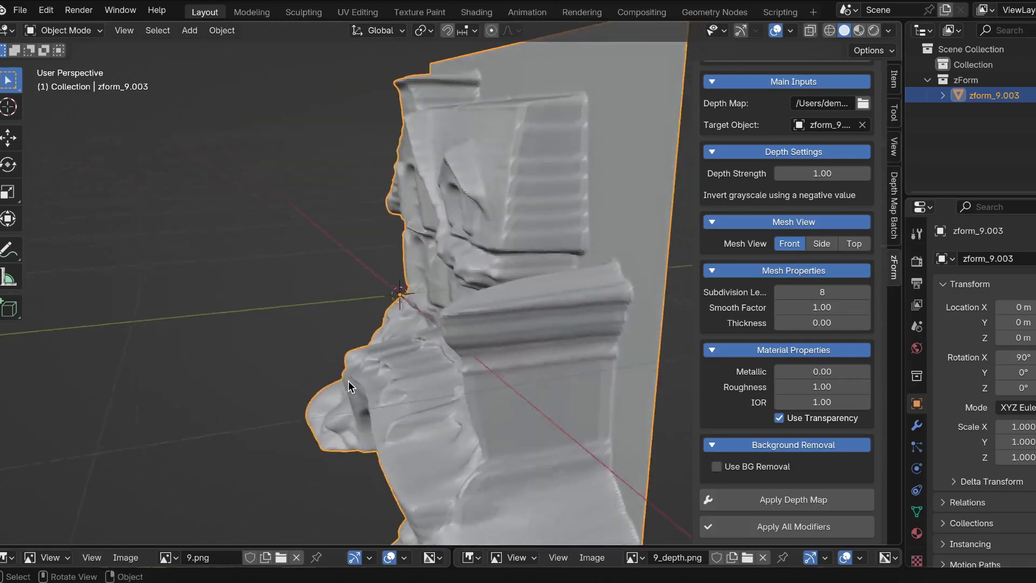
{"action": "scroll", "coordinate": [348, 380], "scroll_direction": "right", "scroll_amount": 7}
Enable background removal for the cottage relief and inspect the cube added around it
{"action": "key", "text": "KP_1"}
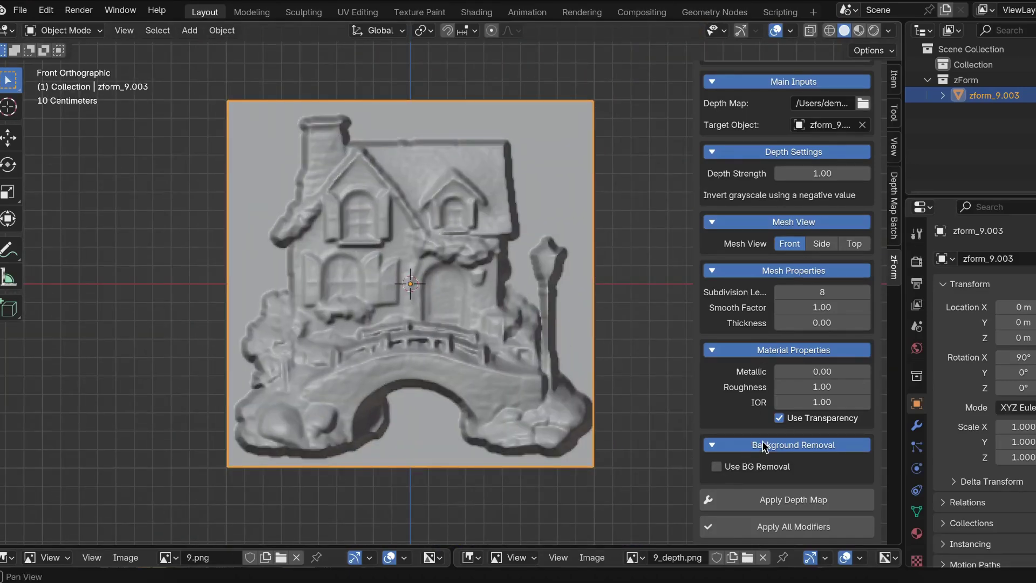
{"action": "left_click", "coordinate": [716, 466]}
{"action": "middle_click_drag", "start_coordinate": [506, 383], "coordinate": [506, 383]}
{"action": "scroll", "coordinate": [506, 383], "scroll_direction": "down", "scroll_amount": 5}
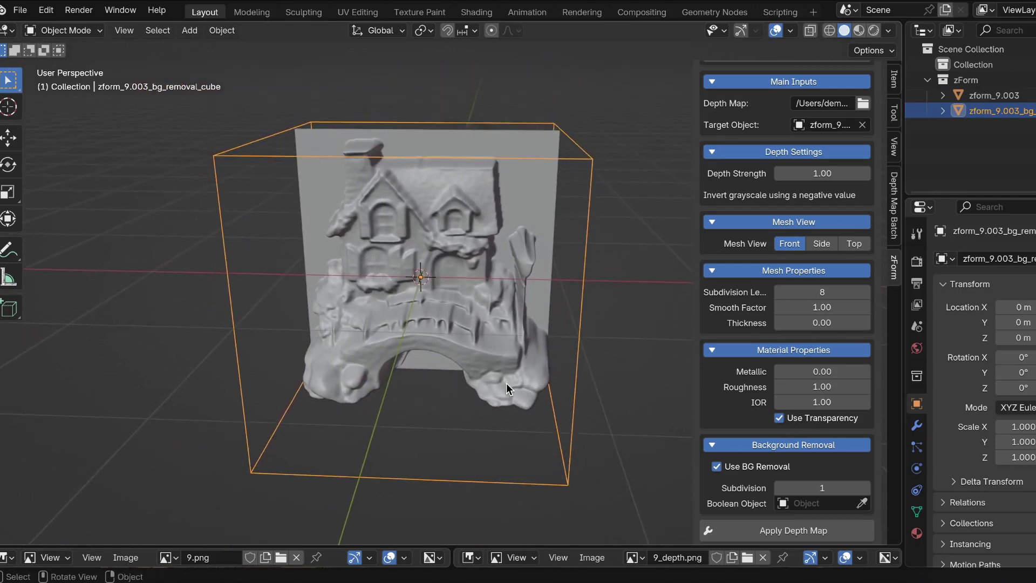
{"action": "scroll", "coordinate": [507, 383], "scroll_direction": "up", "scroll_amount": 5}
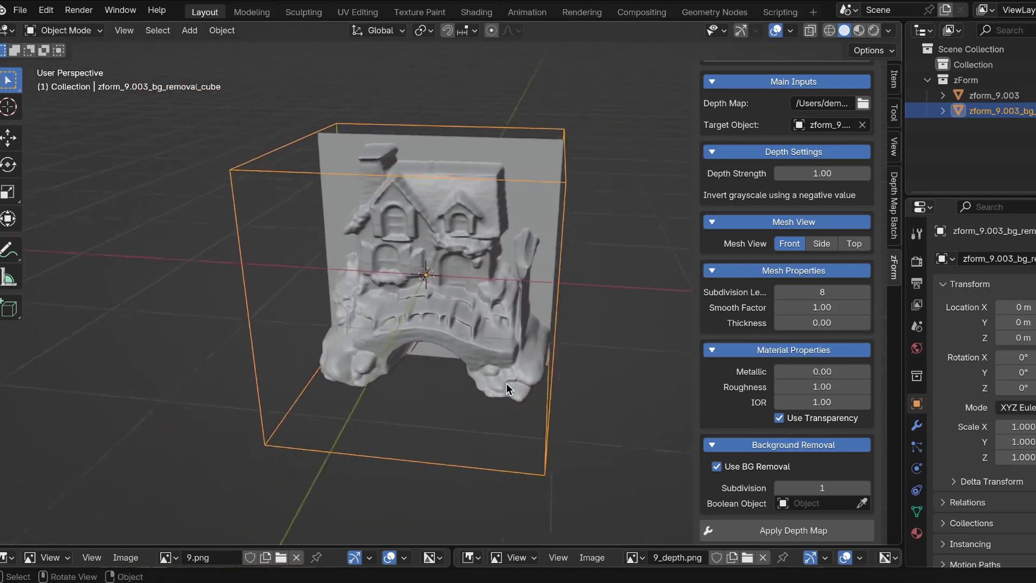
Scale the background removal cube uniformly to about 1.056 in the front view and check its fit from the right side
{"action": "key", "text": "KP_1"}
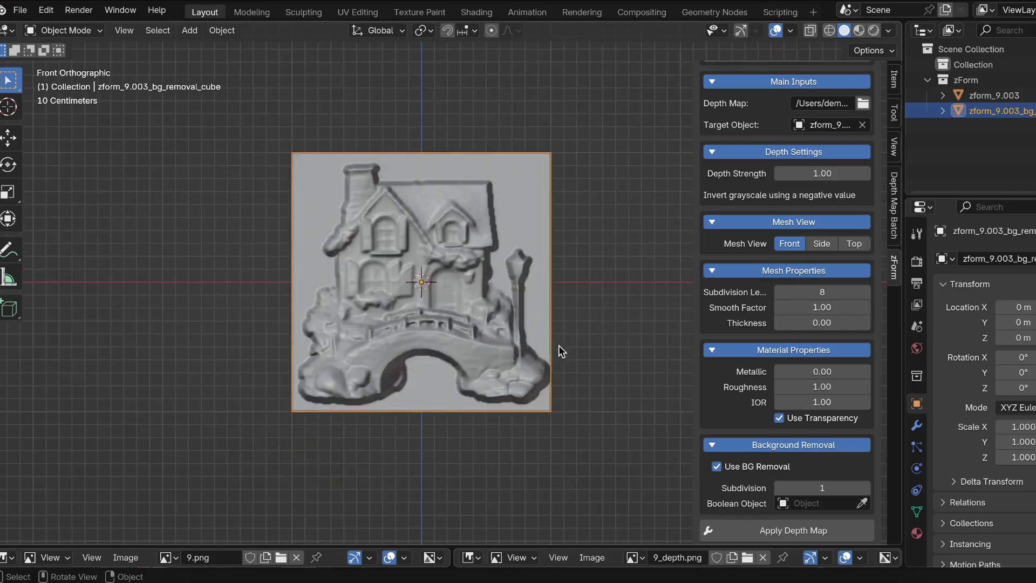
{"action": "key", "text": "s"}
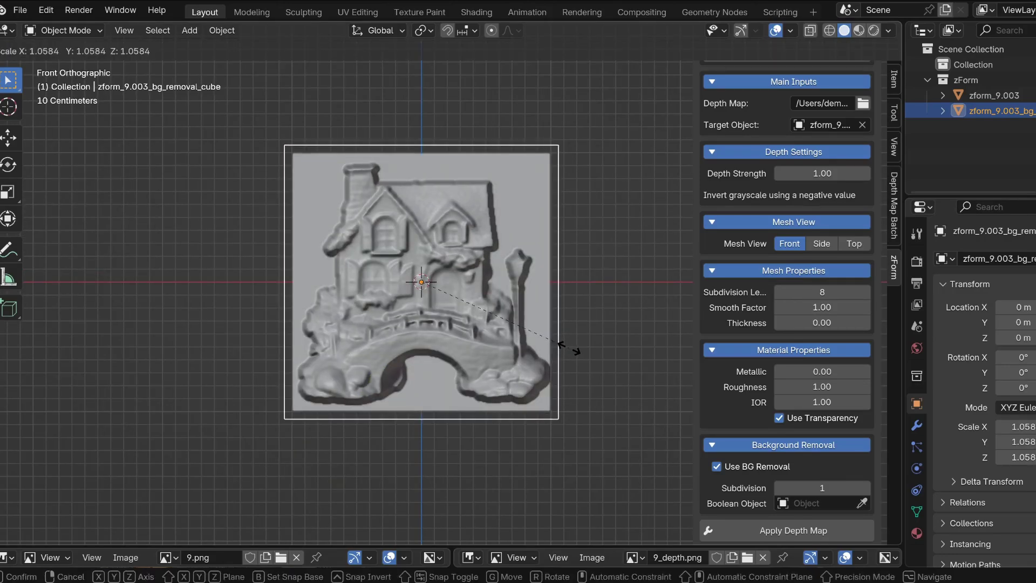
{"action": "left_click", "coordinate": [572, 351]}
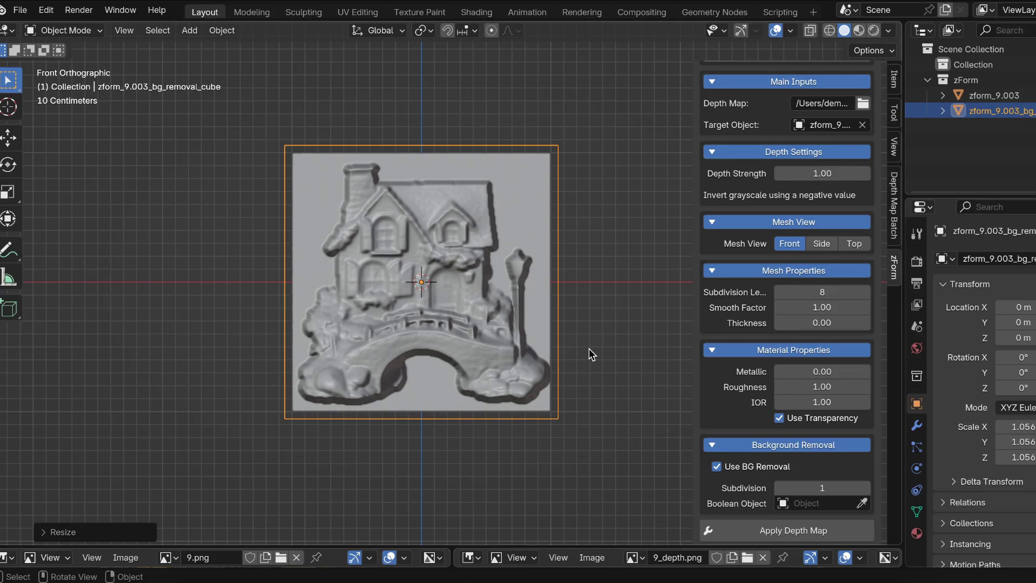
{"action": "key", "text": "KP_3"}
{"action": "scroll", "coordinate": [589, 349], "scroll_direction": "right", "scroll_amount": 3, "text": "shift"}
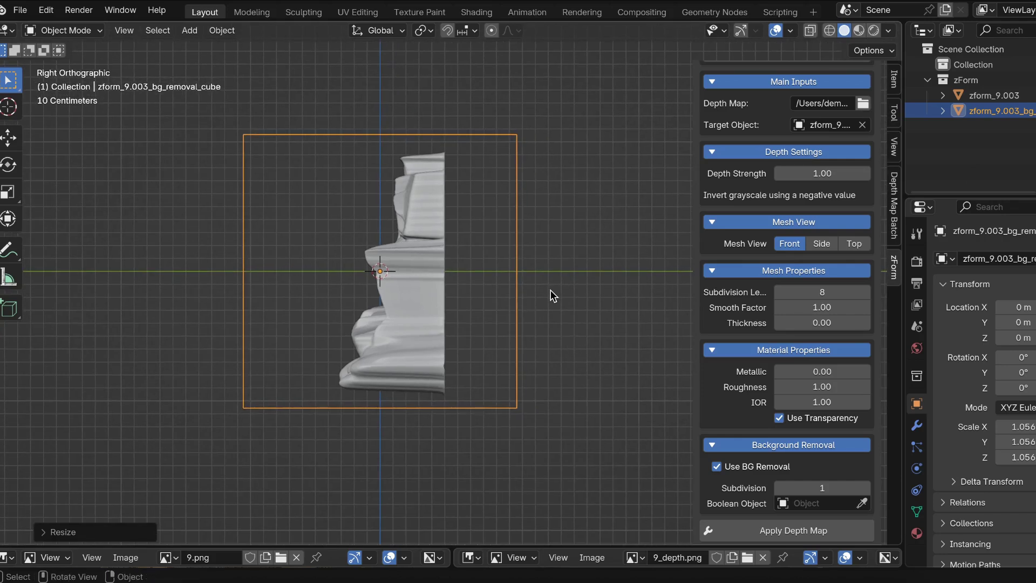
Scale the background removal cube along Y to about 0.531 and move it along Y to about 0.864 m
{"action": "key", "text": "s"}
{"action": "key", "text": "y"}
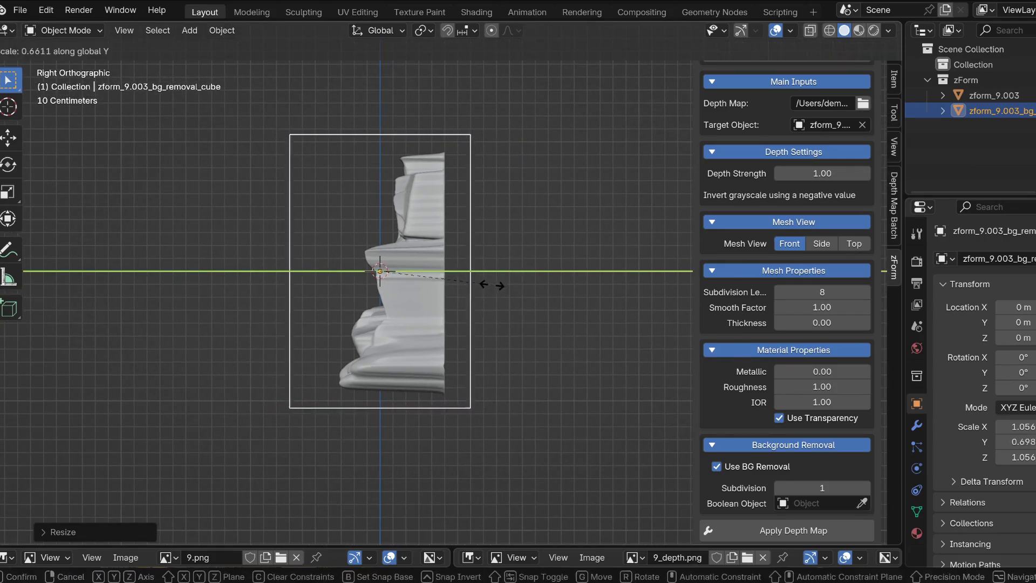
{"action": "left_click", "coordinate": [465, 281]}
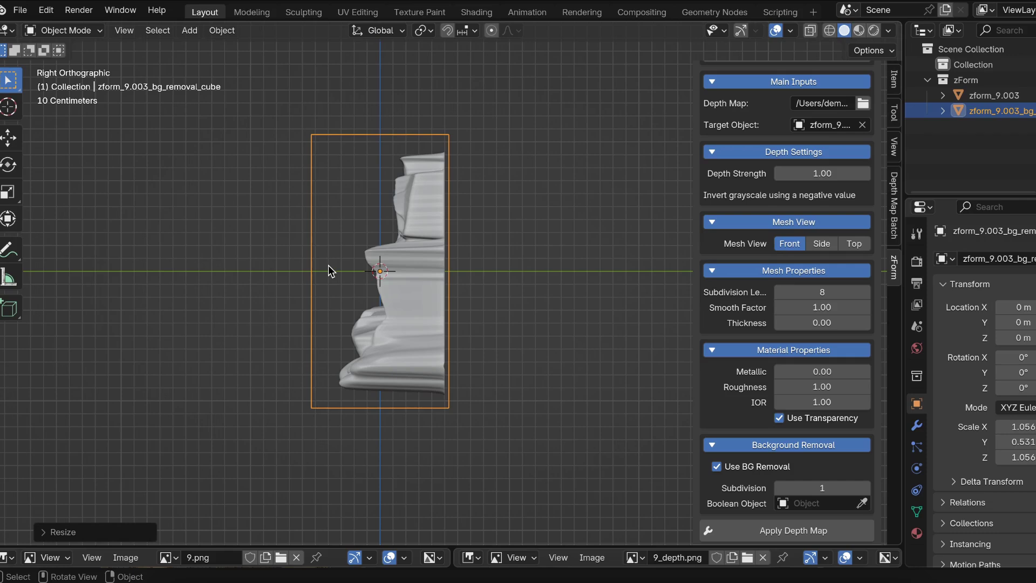
{"action": "key", "text": "g"}
{"action": "key", "text": "y"}
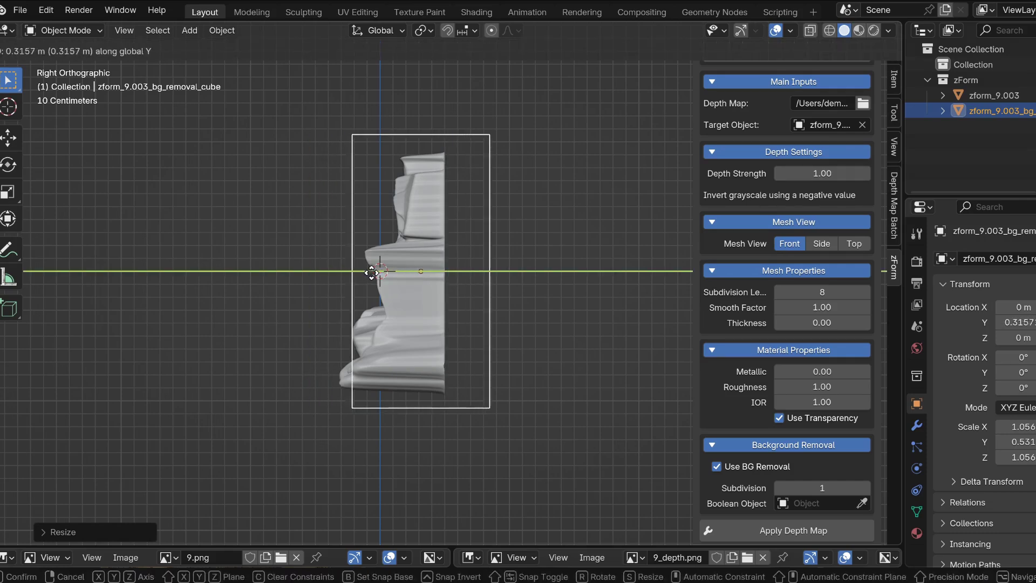
{"action": "left_click", "coordinate": [441, 283]}
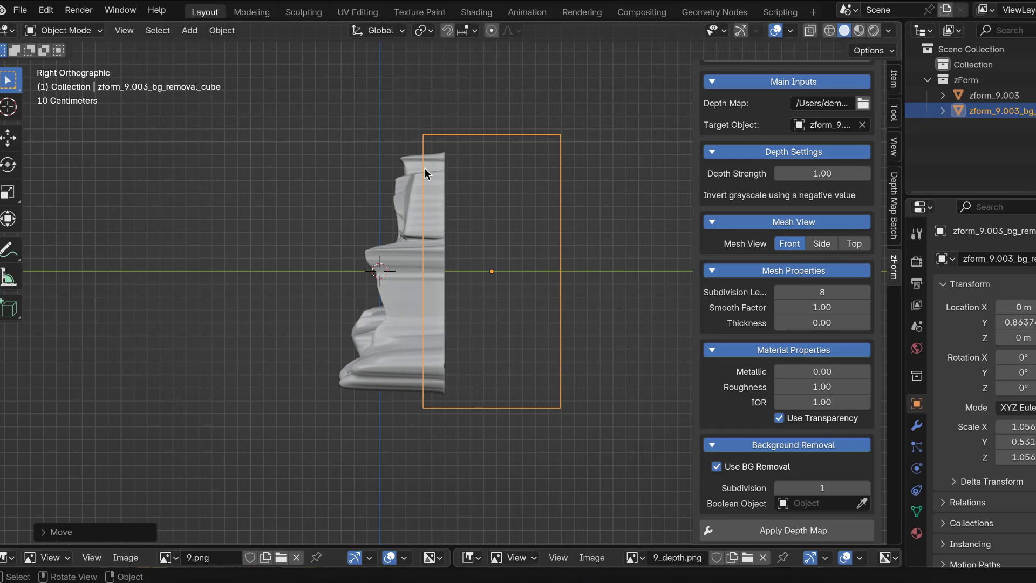
Check how the background removal cube overlaps the relief's back plate from an angle, from above and from the front
{"action": "middle_click_drag", "start_coordinate": [422, 197], "coordinate": [422, 167]}
{"action": "key", "text": "KP_3"}
{"action": "scroll", "coordinate": [421, 166], "scroll_direction": "left", "scroll_amount": 10}
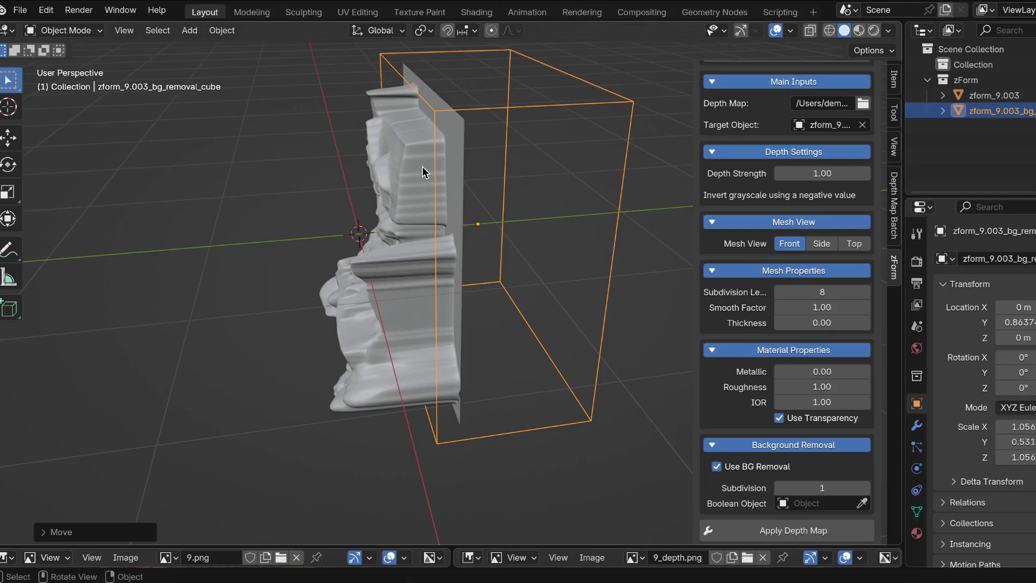
{"action": "key", "text": "KP_7"}
{"action": "scroll", "coordinate": [422, 167], "scroll_direction": "up", "scroll_amount": 3}
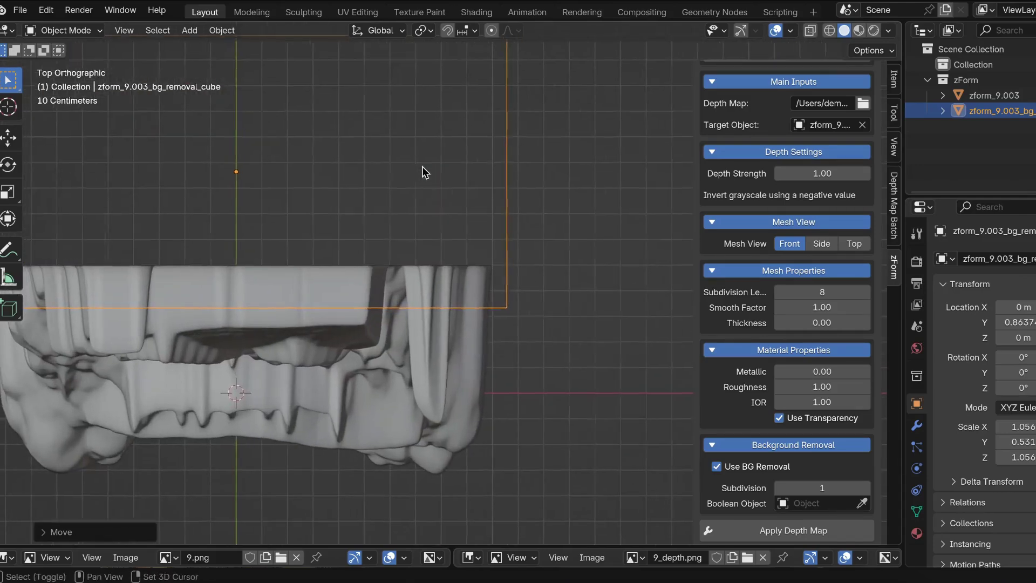
{"action": "key", "text": "KP_1"}
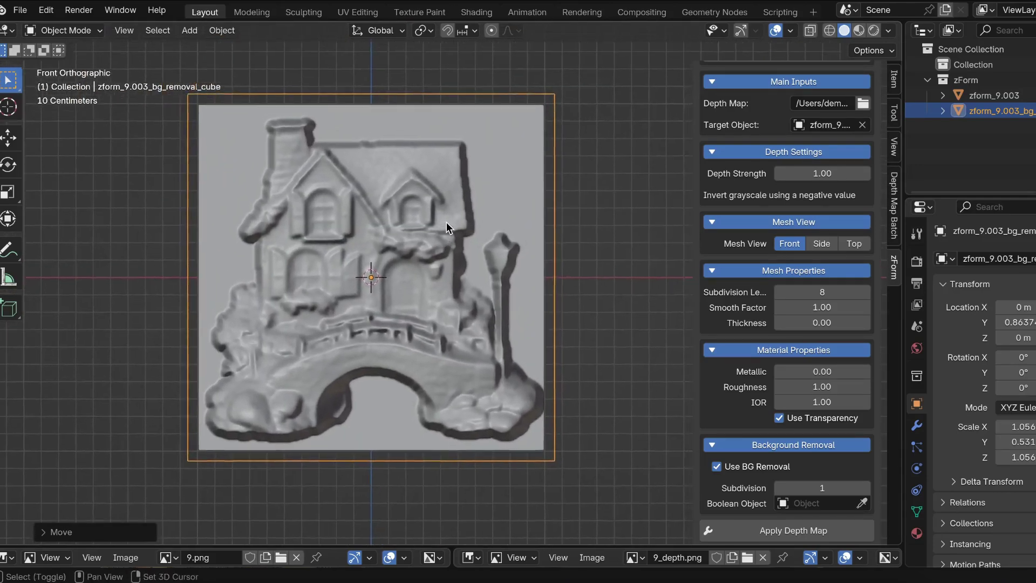
{"action": "scroll", "coordinate": [445, 222], "scroll_direction": "down", "scroll_amount": 1}
{"action": "key", "text": "KP_1"}
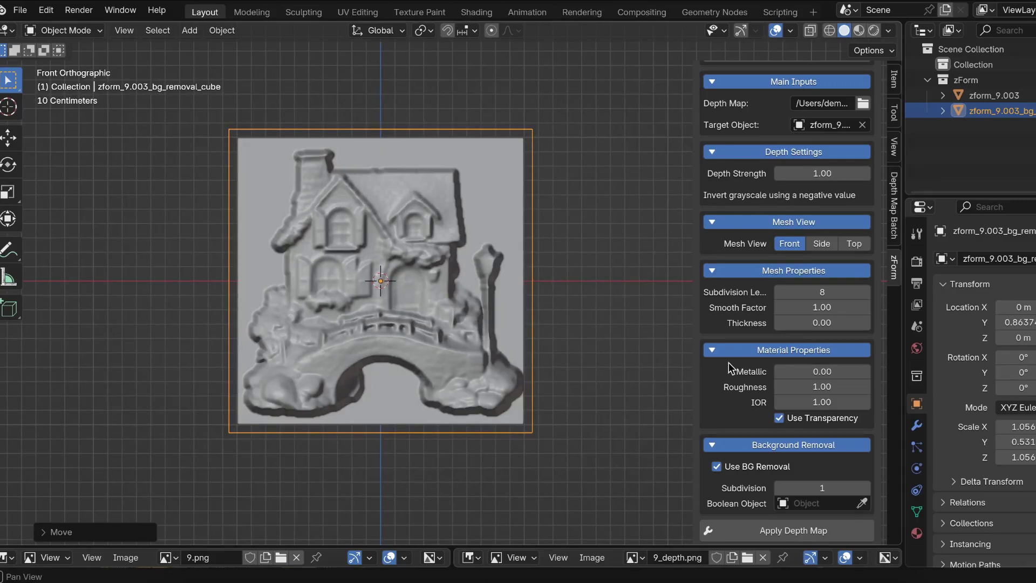
Assign the background removal cube as the Boolean Object and select the cottage relief
{"action": "left_click", "coordinate": [861, 503]}
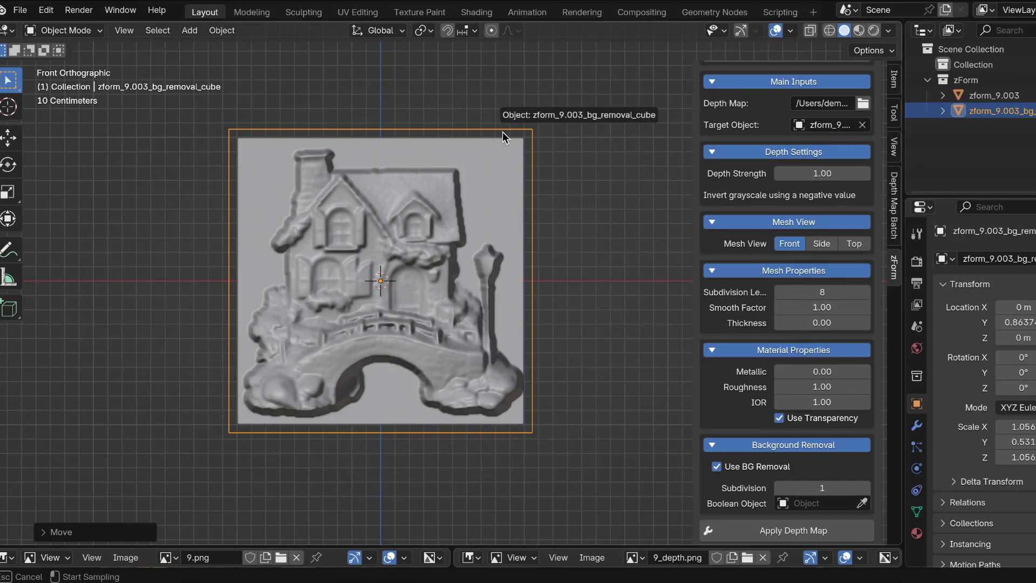
{"action": "left_click", "coordinate": [504, 137]}
{"action": "left_click", "coordinate": [417, 319]}
Examine the cut-out cottage relief from the front, the sides and behind, including its back surface
{"action": "scroll", "coordinate": [417, 319], "scroll_direction": "down", "scroll_amount": 3}
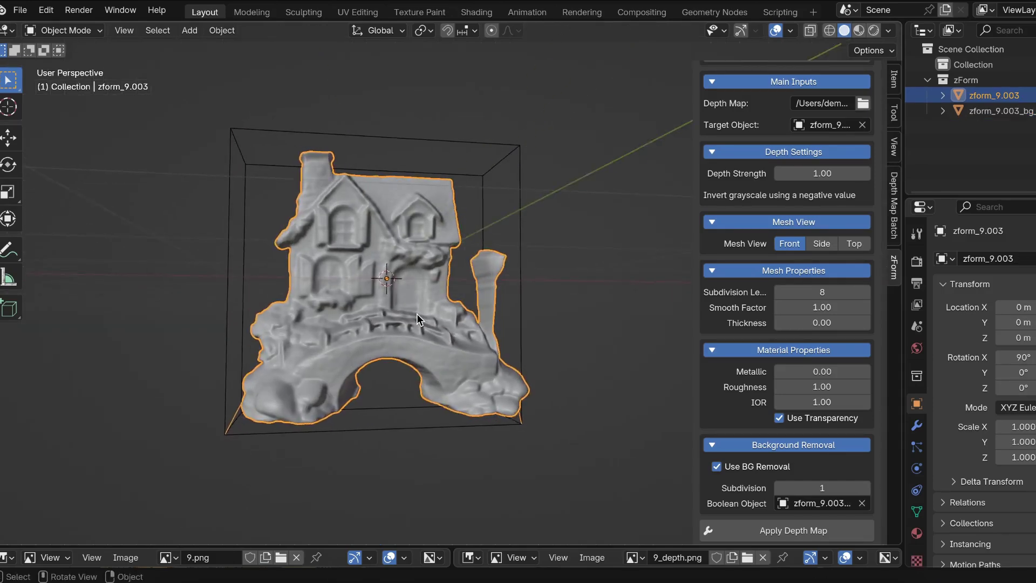
{"action": "scroll", "coordinate": [417, 319], "scroll_direction": "up", "scroll_amount": 3, "text": "ctrl"}
{"action": "scroll", "coordinate": [417, 319], "scroll_direction": "down", "scroll_amount": 5}
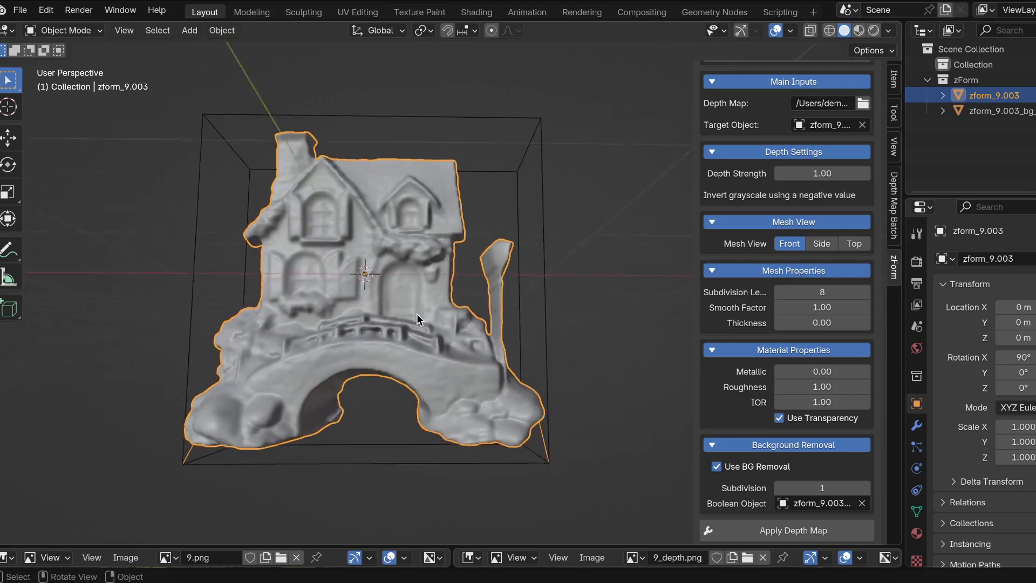
{"action": "scroll", "coordinate": [419, 319], "scroll_direction": "down", "scroll_amount": 10}
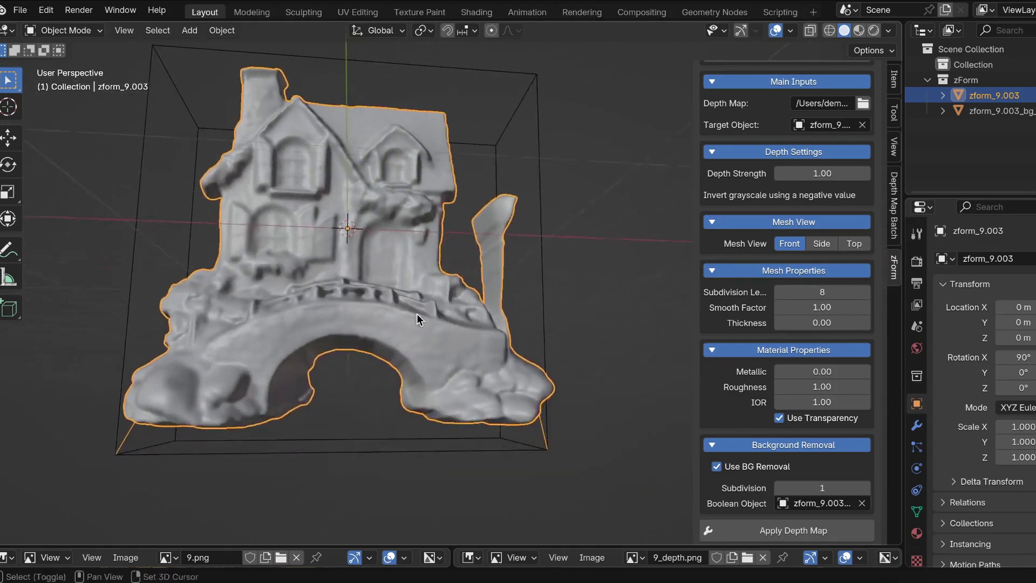
{"action": "scroll", "coordinate": [422, 454], "scroll_direction": "left", "scroll_amount": 6}
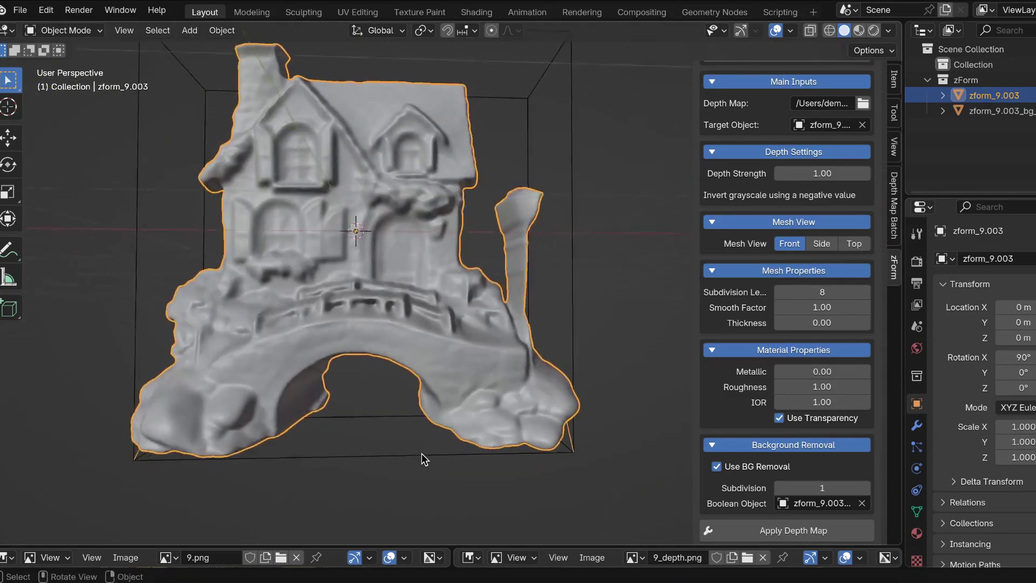
{"action": "scroll", "coordinate": [257, 455], "scroll_direction": "up", "scroll_amount": 3}
{"action": "scroll", "coordinate": [256, 455], "scroll_direction": "left", "scroll_amount": 5}
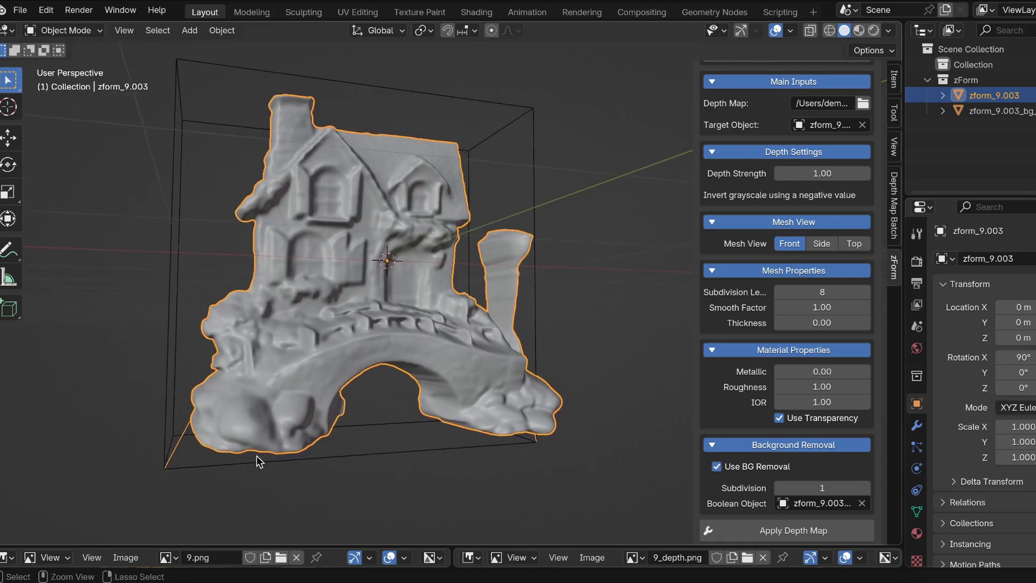
{"action": "scroll", "coordinate": [257, 455], "scroll_direction": "right", "scroll_amount": 6}
{"action": "scroll", "coordinate": [470, 394], "scroll_direction": "right", "scroll_amount": 6}
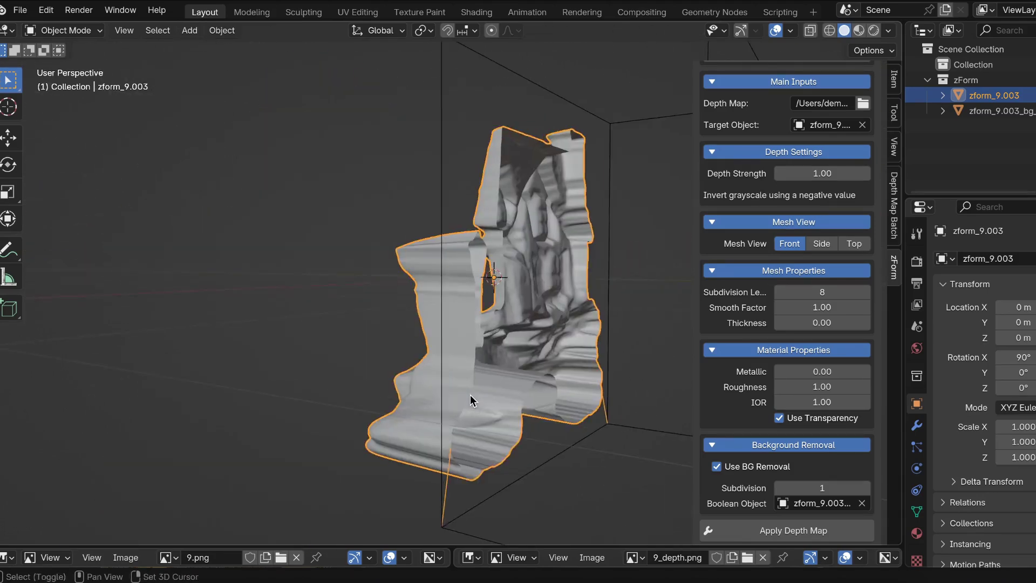
{"action": "scroll", "coordinate": [470, 394], "scroll_direction": "left", "scroll_amount": 5}
{"action": "scroll", "coordinate": [471, 394], "scroll_direction": "right", "scroll_amount": 5}
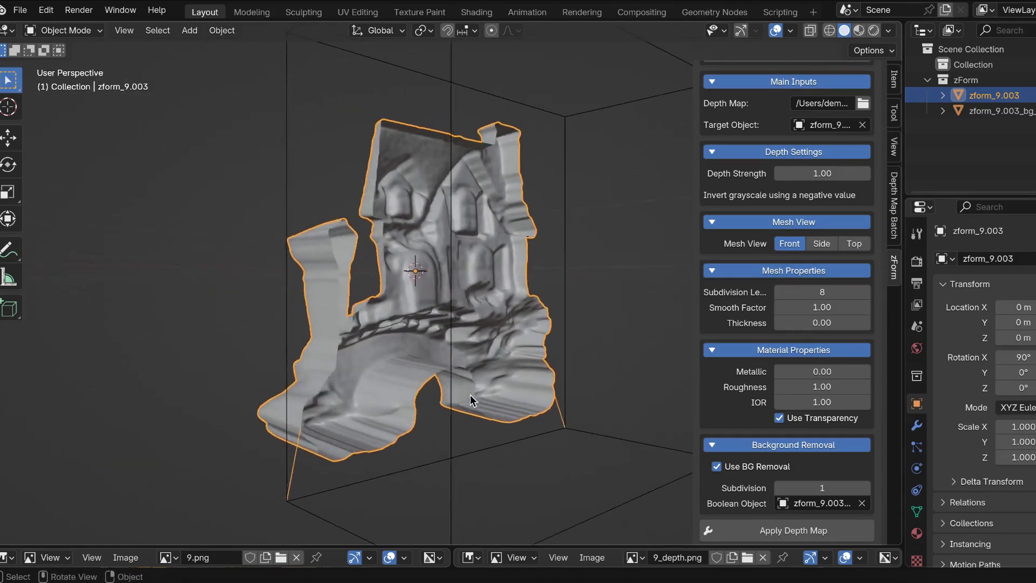
{"action": "scroll", "coordinate": [471, 394], "scroll_direction": "down", "scroll_amount": 2, "text": "ctrl"}
{"action": "scroll", "coordinate": [471, 393], "scroll_direction": "left", "scroll_amount": 5}
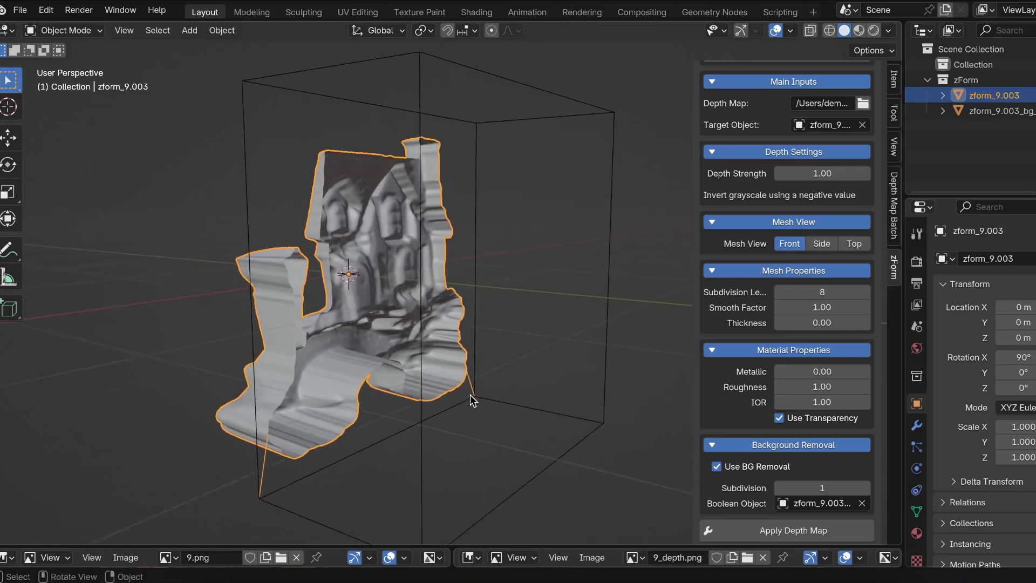
Select the background removal cube and fine-tune its position along Y, first to about 0.934 m and finally to about 0.896 m
{"action": "left_click", "coordinate": [281, 181]}
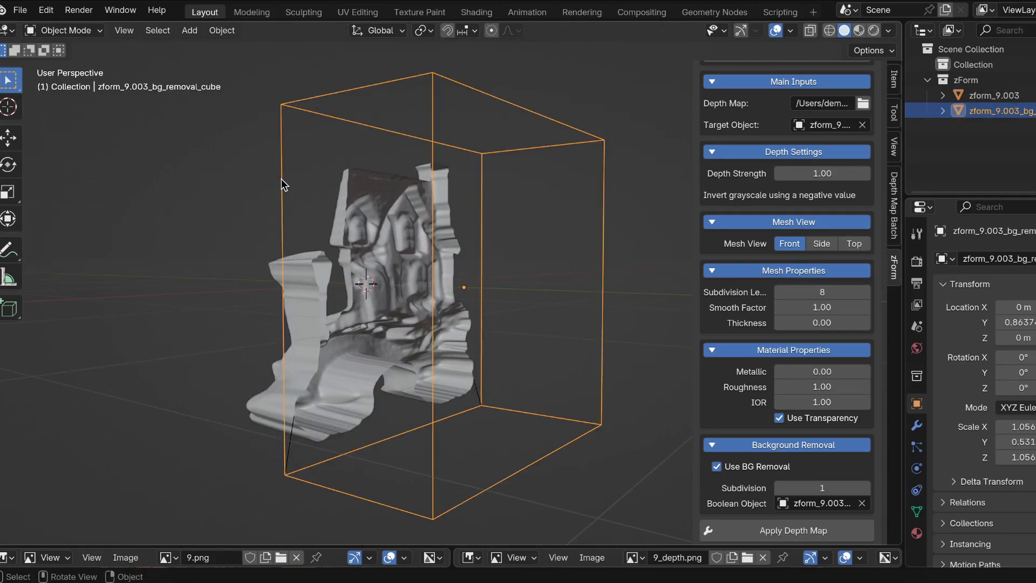
{"action": "scroll", "coordinate": [294, 210], "scroll_direction": "down", "scroll_amount": 2, "text": "ctrl"}
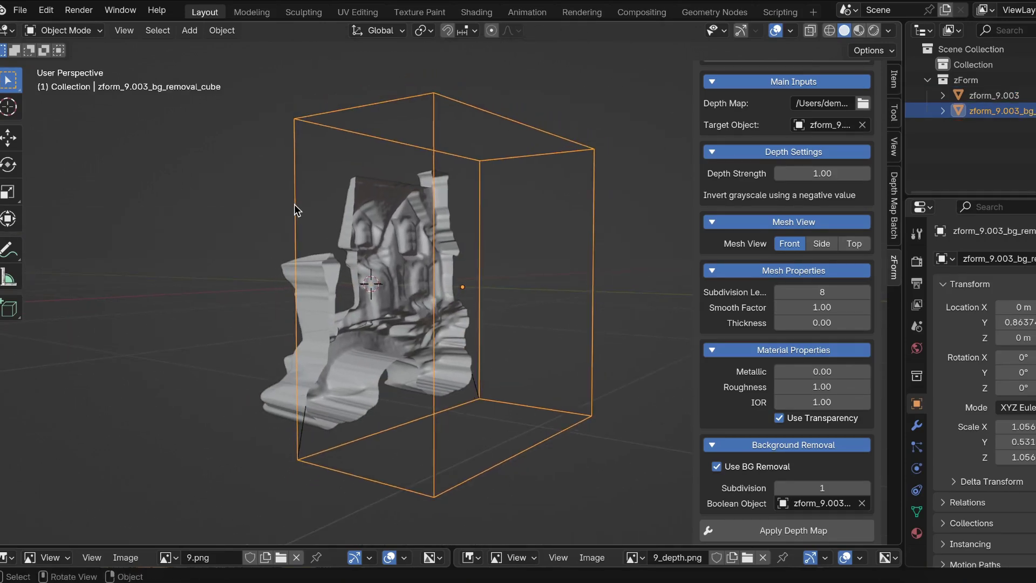
{"action": "scroll", "coordinate": [294, 210], "scroll_direction": "left", "scroll_amount": 4}
{"action": "scroll", "coordinate": [294, 205], "scroll_direction": "right", "scroll_amount": 3, "text": "shift"}
{"action": "scroll", "coordinate": [294, 205], "scroll_direction": "up", "scroll_amount": 3, "text": "ctrl"}
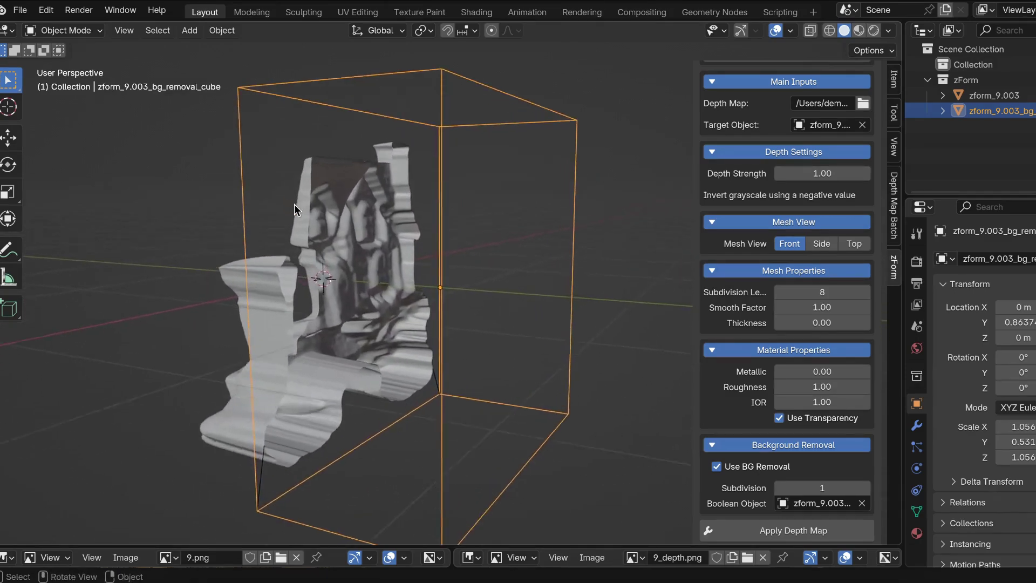
{"action": "scroll", "coordinate": [294, 205], "scroll_direction": "down", "scroll_amount": 3}
{"action": "scroll", "coordinate": [317, 225], "scroll_direction": "up", "scroll_amount": 1}
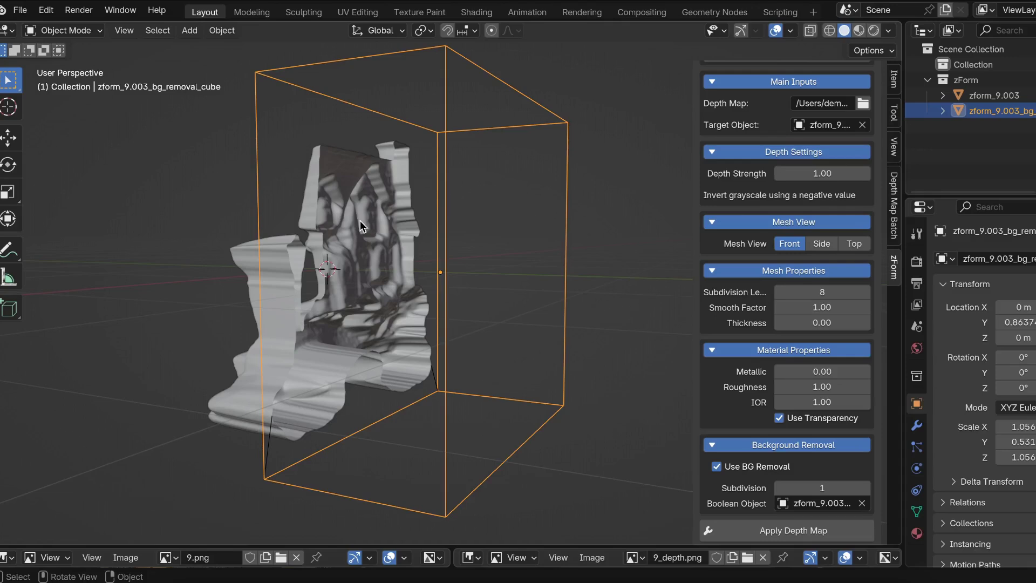
{"action": "key", "text": "g"}
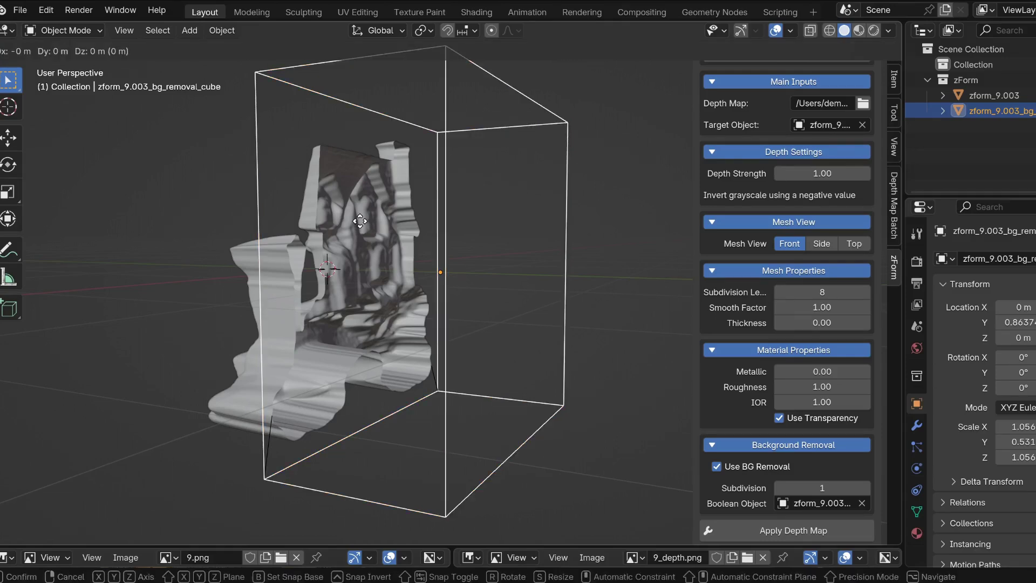
{"action": "key", "text": "y"}
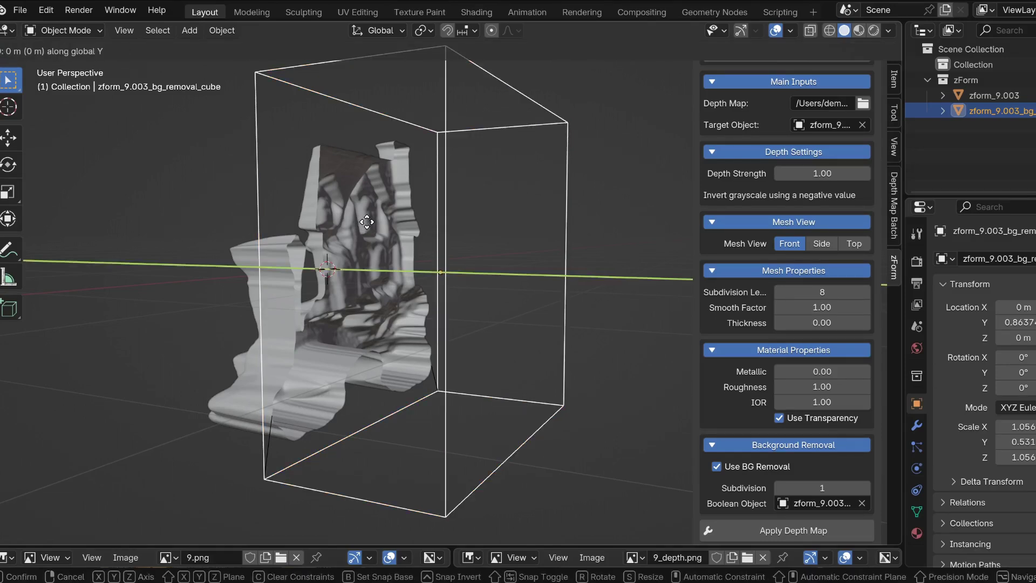
{"action": "left_click", "coordinate": [370, 222]}
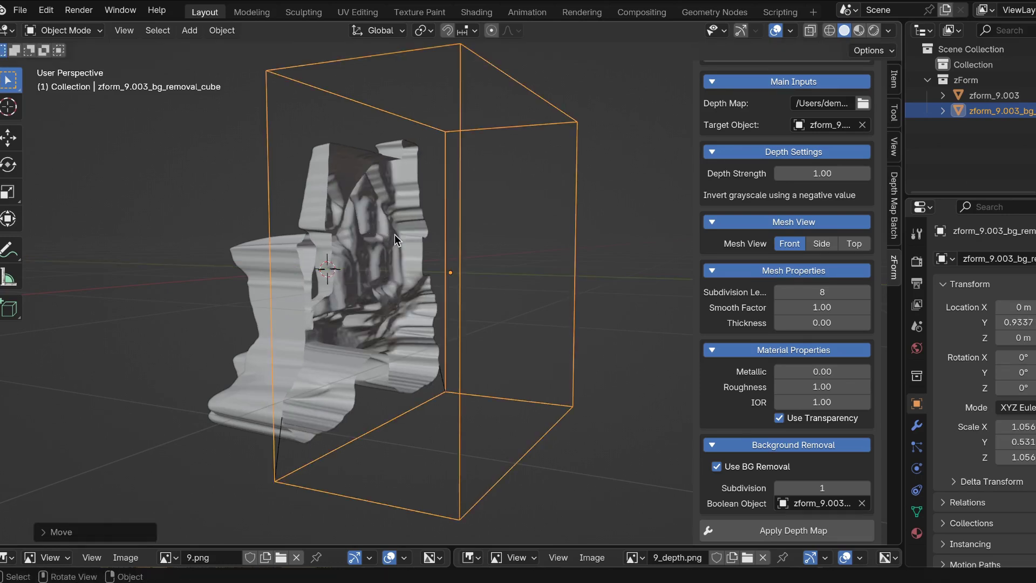
{"action": "key", "text": "g"}
{"action": "key", "text": "y"}
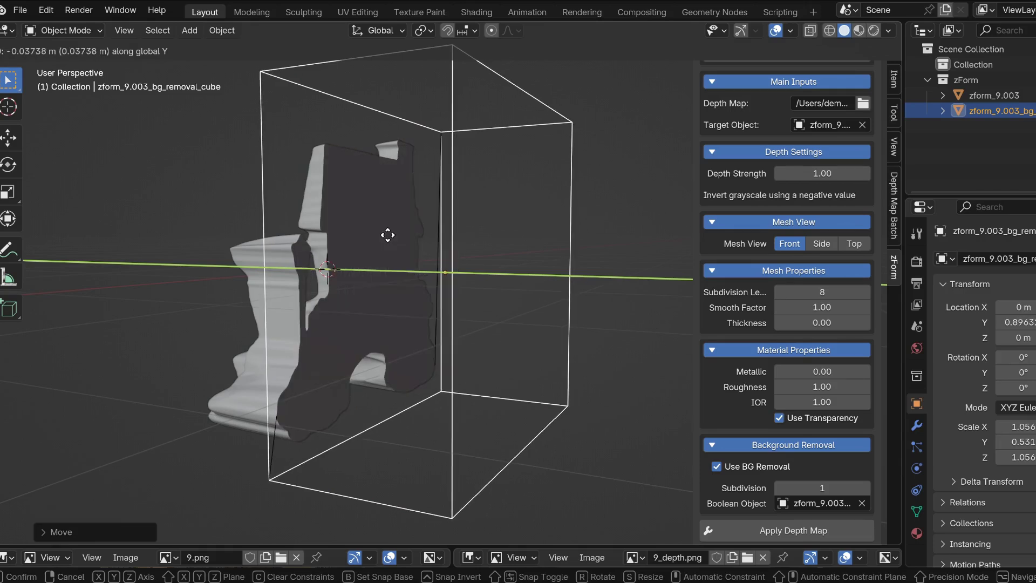
{"action": "left_click", "coordinate": [390, 236]}
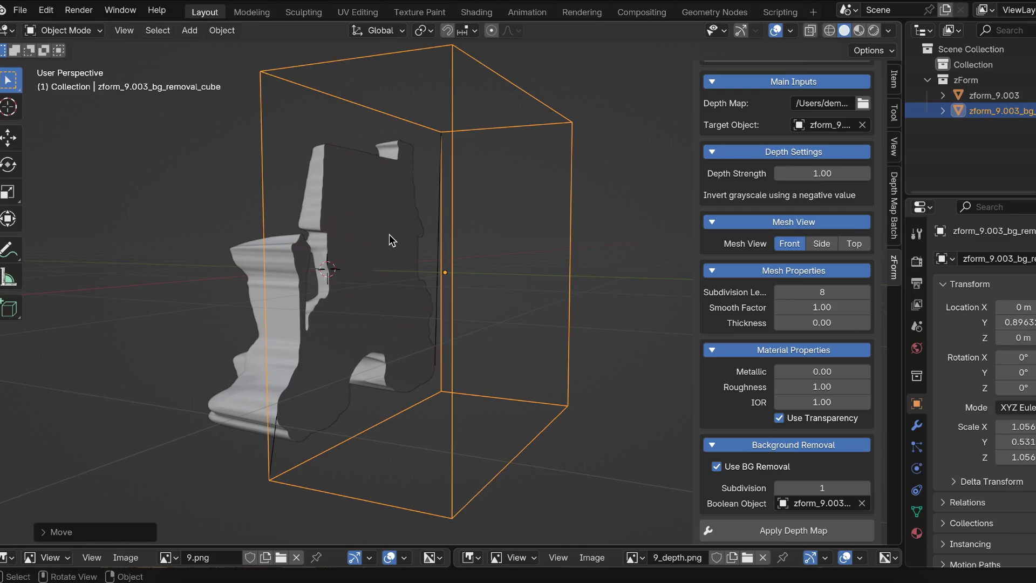
Return to the front view and apply all modifiers to the cottage relief
{"action": "middle_click_drag", "start_coordinate": [389, 235], "coordinate": [344, 309]}
{"action": "key", "text": "KP_1"}
{"action": "scroll", "coordinate": [391, 240], "scroll_direction": "up", "scroll_amount": 4}
{"action": "scroll", "coordinate": [391, 240], "scroll_direction": "down", "scroll_amount": 3}
{"action": "middle_click_drag", "start_coordinate": [344, 309], "coordinate": [344, 309]}
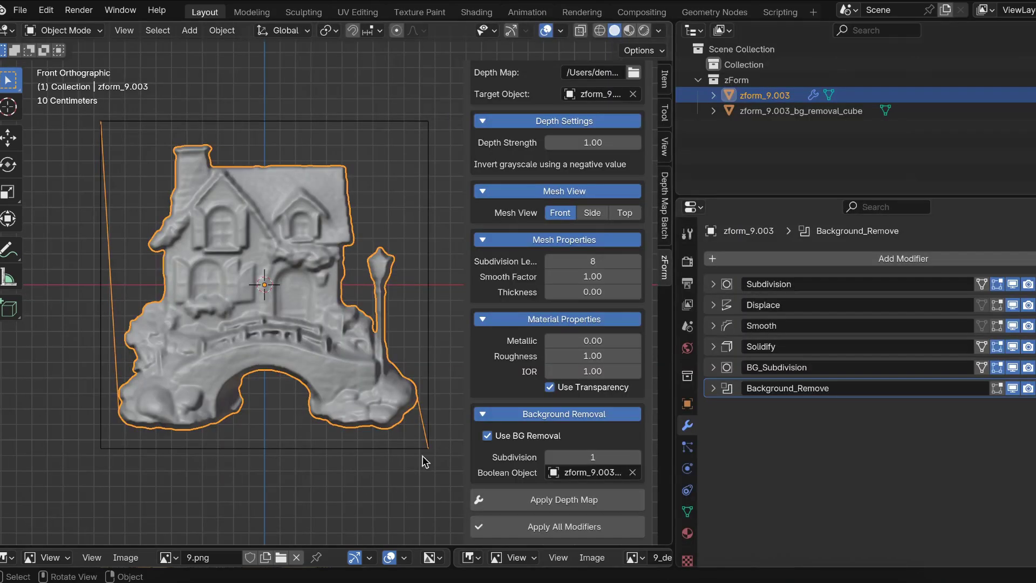
{"action": "left_click", "coordinate": [523, 528]}
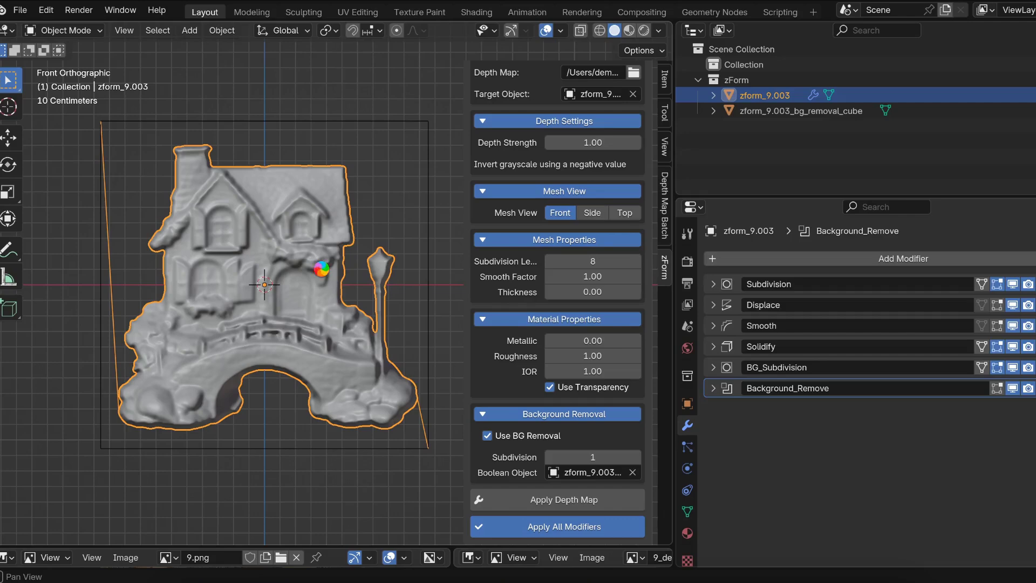
Widen the 3D viewport and delete the background removal cube
{"action": "left_click_drag", "start_coordinate": [674, 364], "coordinate": [1035, 368]}
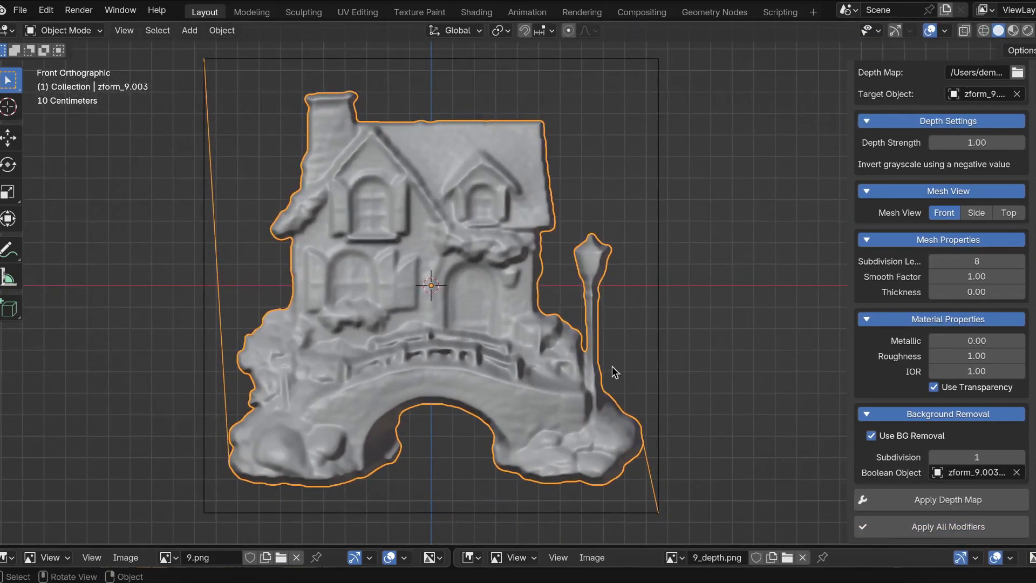
{"action": "scroll", "coordinate": [612, 366], "scroll_direction": "down", "scroll_amount": 1}
{"action": "left_click", "coordinate": [615, 88]}
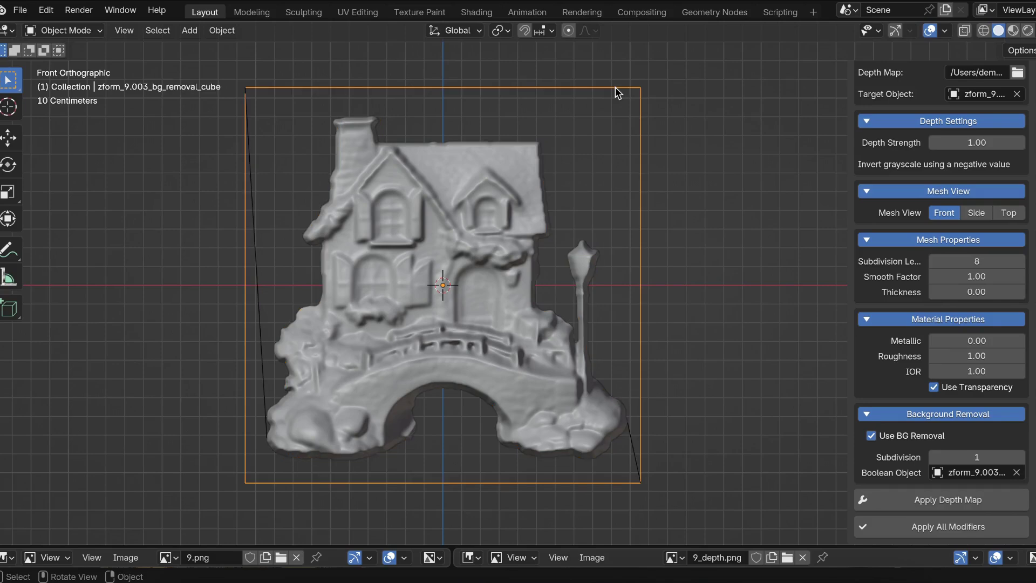
{"action": "key", "text": "x"}
{"action": "left_click", "coordinate": [615, 89]}
In Edit Mode, delete the two stray corner vertices of the cottage relief, at its upper left and lower right
{"action": "left_click", "coordinate": [365, 242]}
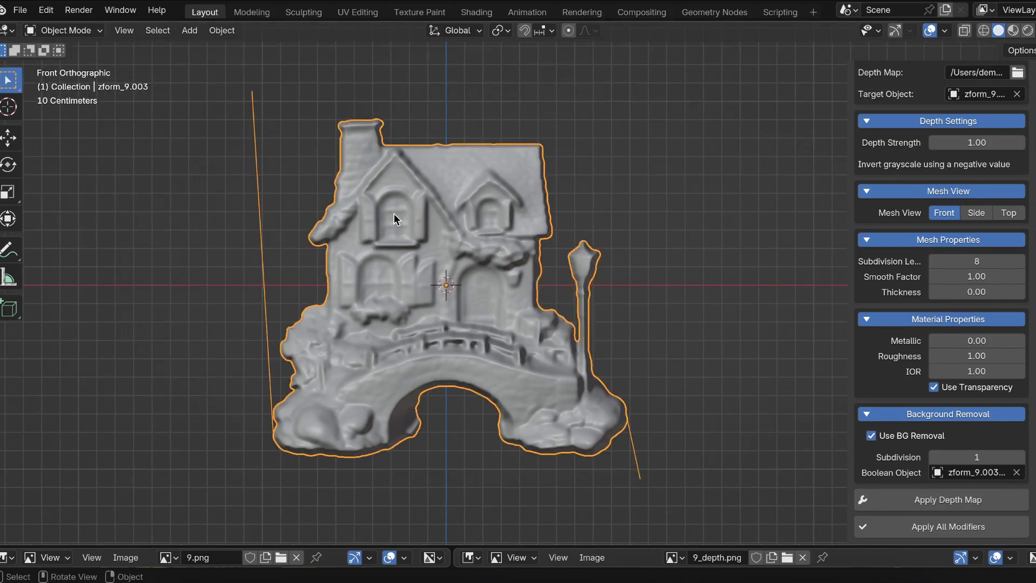
{"action": "key", "text": "Tab"}
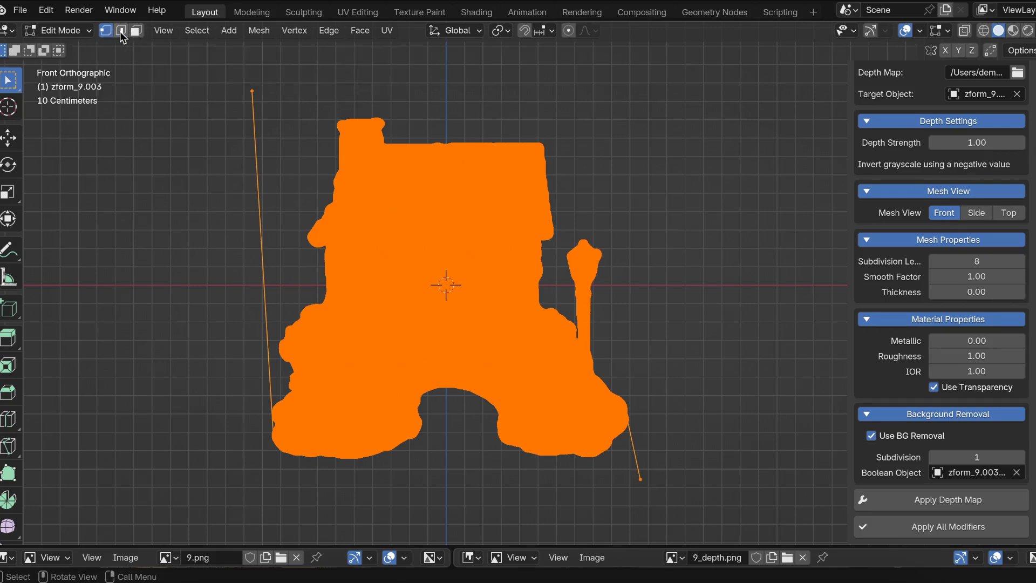
{"action": "left_click", "coordinate": [179, 103]}
{"action": "left_click_drag", "start_coordinate": [218, 55], "coordinate": [282, 124]}
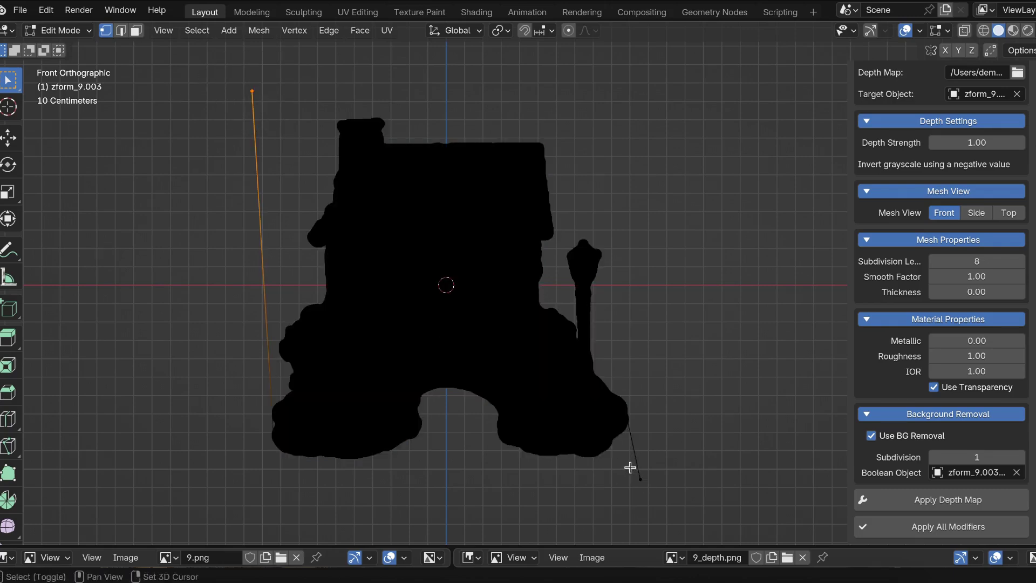
{"action": "left_click_drag", "start_coordinate": [631, 467], "coordinate": [695, 515], "text": "shift"}
{"action": "key", "text": "x"}
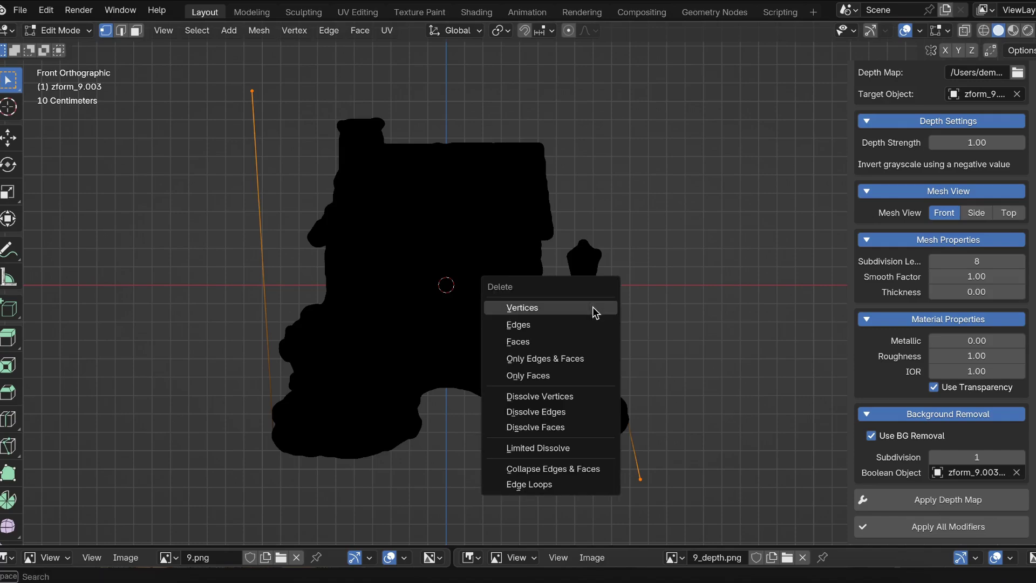
{"action": "left_click", "coordinate": [593, 306]}
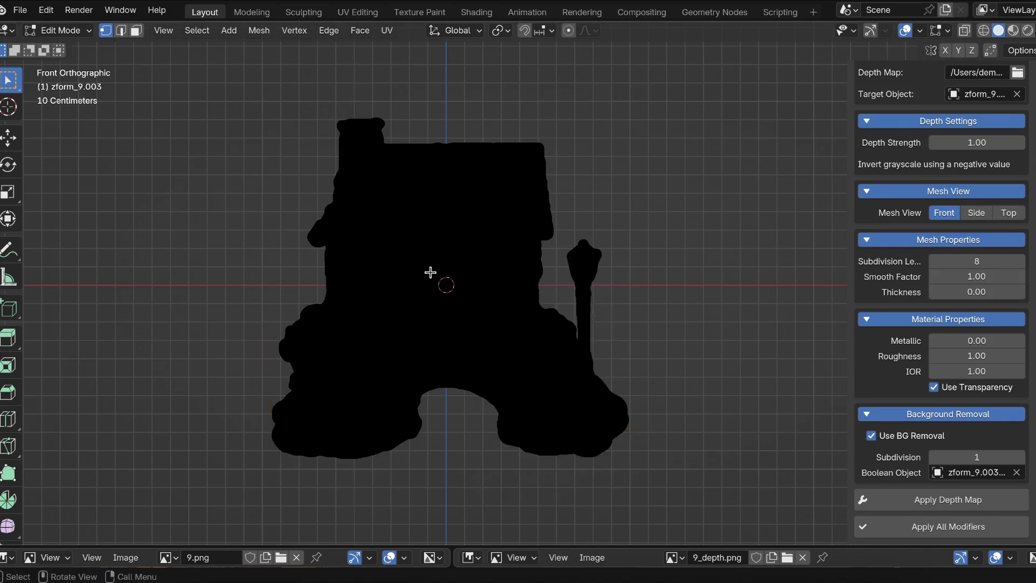
Return to Object Mode and examine the textured cottage relief in Material Preview shading from the front and from several angles
{"action": "key", "text": "Tab"}
{"action": "middle_click_drag", "start_coordinate": [431, 271], "coordinate": [496, 302]}
{"action": "key", "text": "KP_1"}
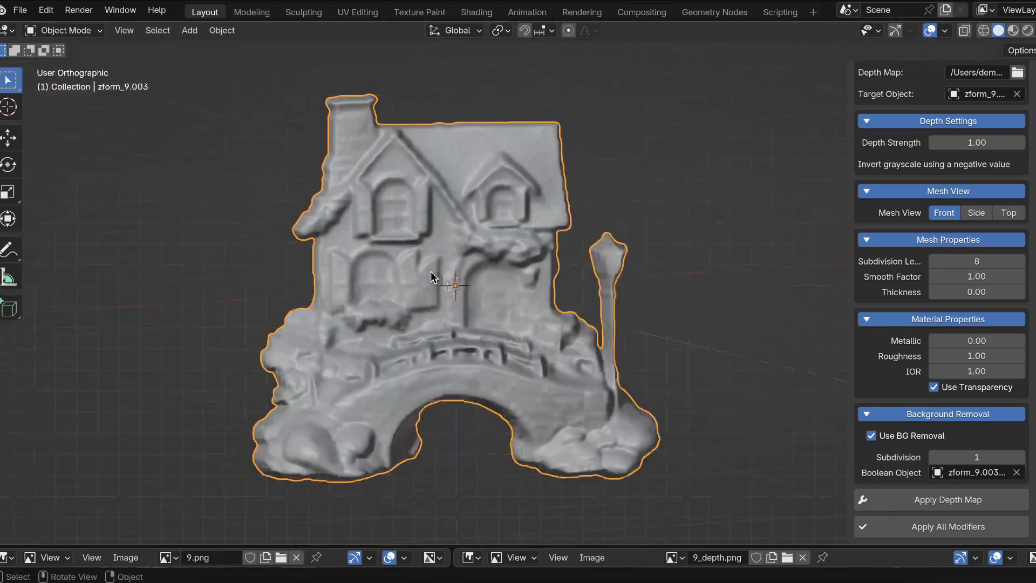
{"action": "left_click", "coordinate": [1013, 30]}
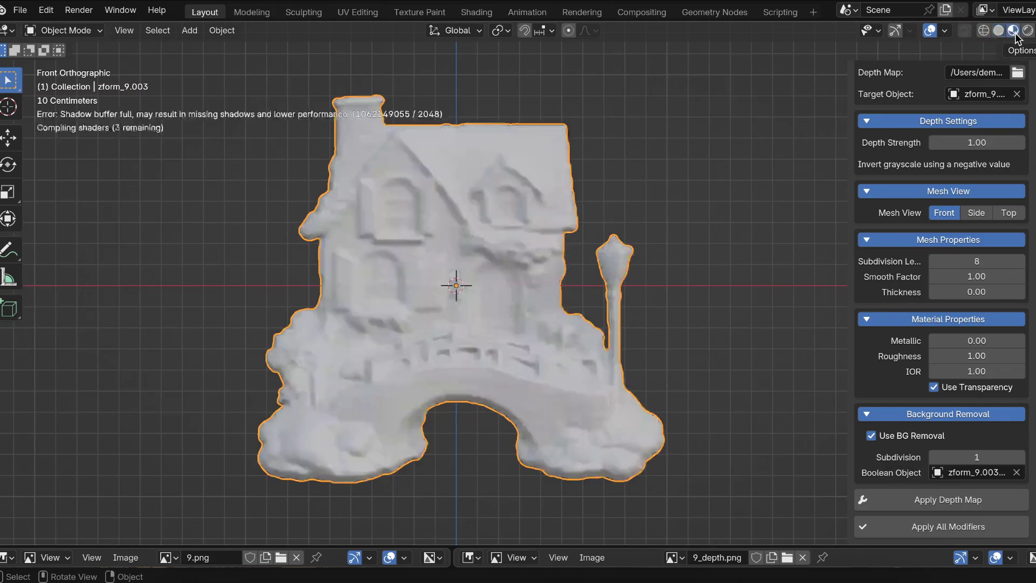
{"action": "scroll", "coordinate": [498, 273], "scroll_direction": "right", "scroll_amount": 5}
{"action": "scroll", "coordinate": [498, 272], "scroll_direction": "down", "scroll_amount": 3, "text": "shift"}
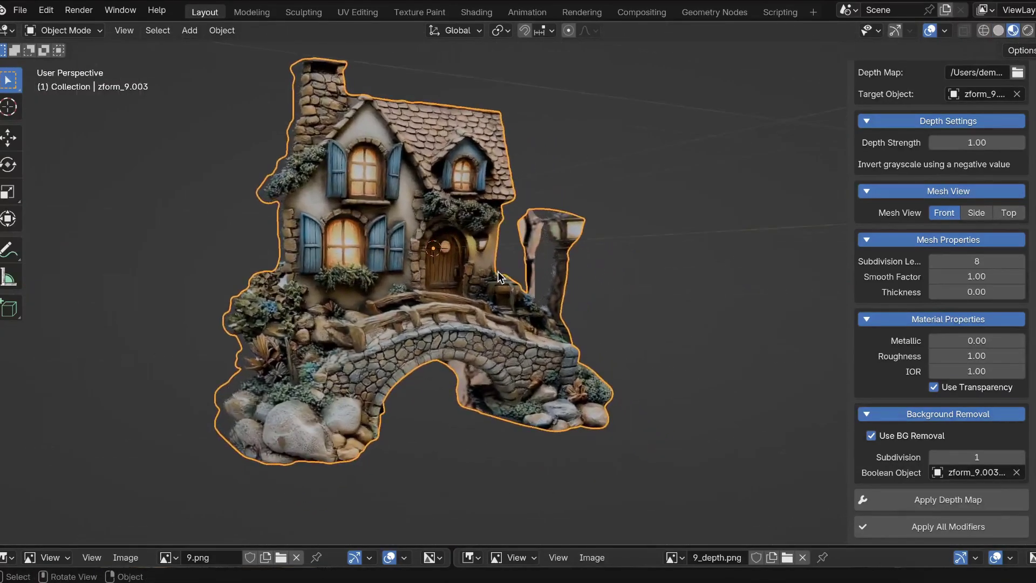
{"action": "scroll", "coordinate": [498, 273], "scroll_direction": "left", "scroll_amount": 4}
{"action": "scroll", "coordinate": [498, 272], "scroll_direction": "right", "scroll_amount": 4}
{"action": "key", "text": "KP_1"}
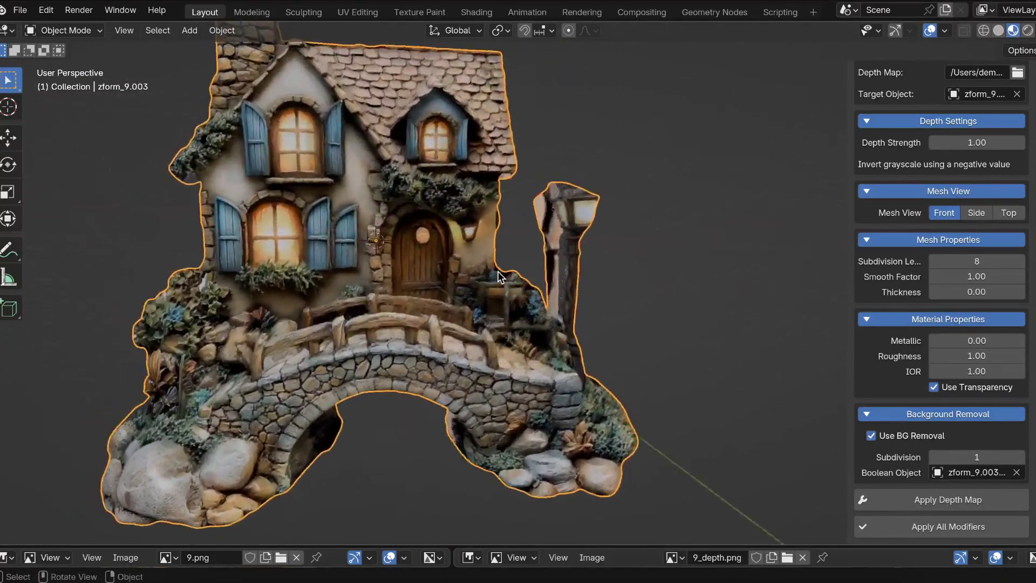
{"action": "scroll", "coordinate": [497, 271], "scroll_direction": "left", "scroll_amount": 3}
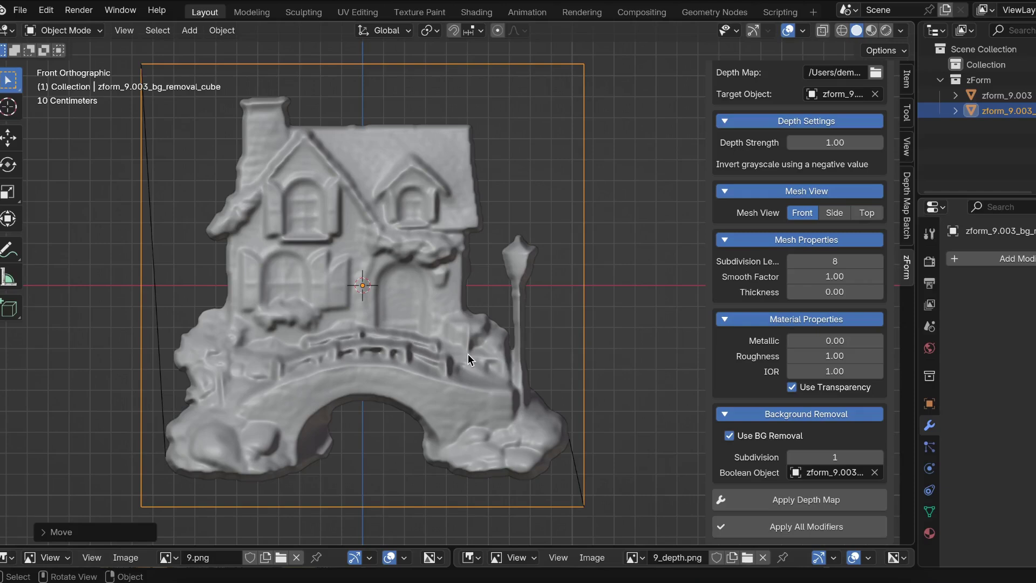
Select the cottage relief, widen the Properties editor, and collapse its Subdivision, Displace, Smooth, Solidify and BG_Subdivision modifiers
{"action": "left_click", "coordinate": [422, 255]}
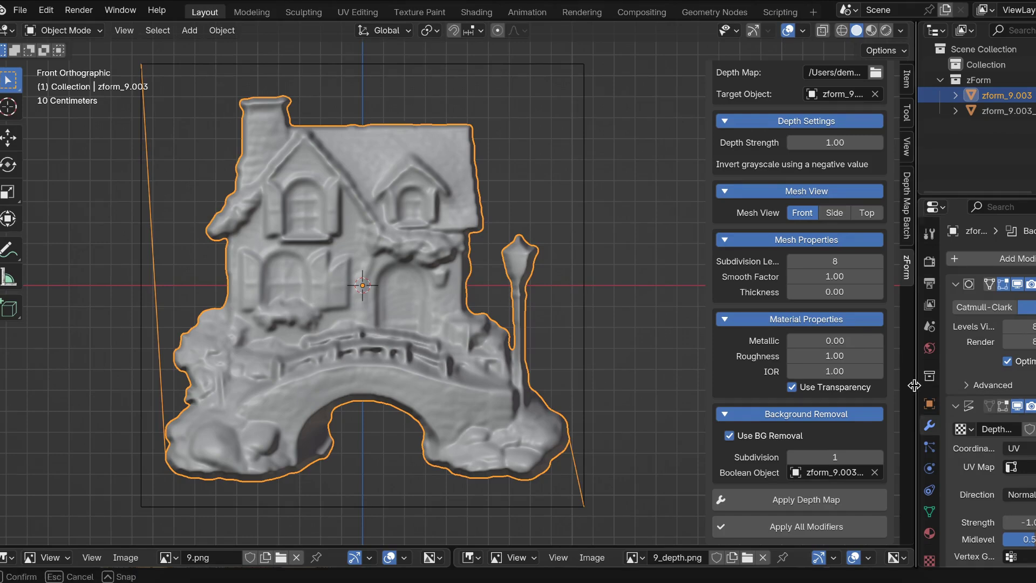
{"action": "left_click_drag", "start_coordinate": [916, 383], "coordinate": [673, 365]}
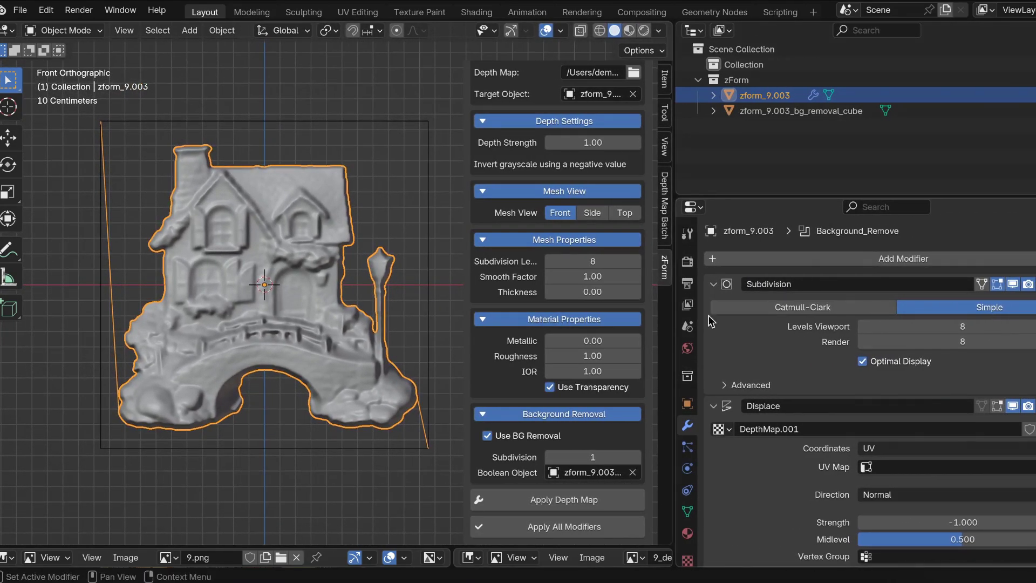
{"action": "left_click", "coordinate": [713, 284]}
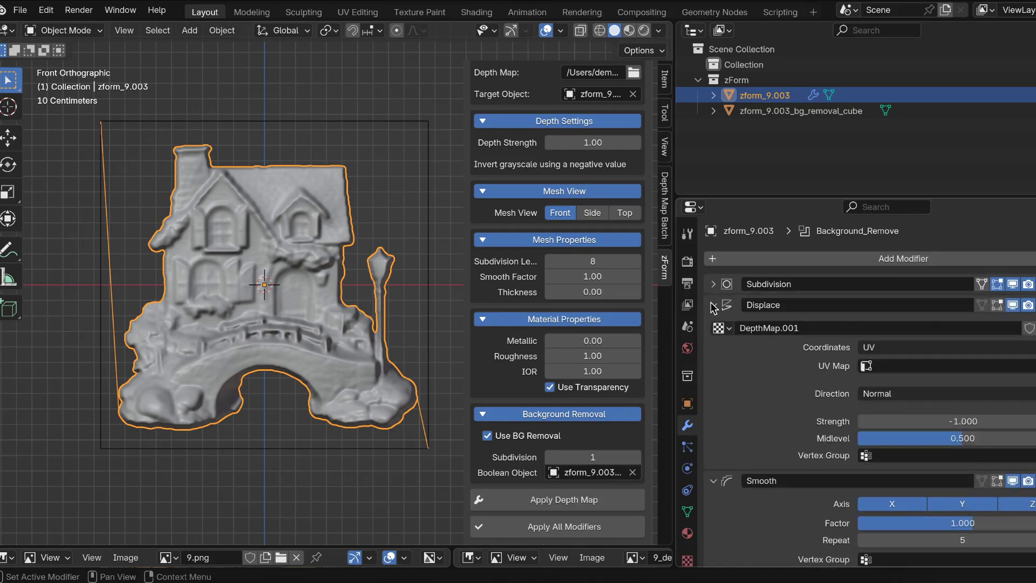
{"action": "left_click", "coordinate": [713, 305]}
{"action": "left_click", "coordinate": [714, 325]}
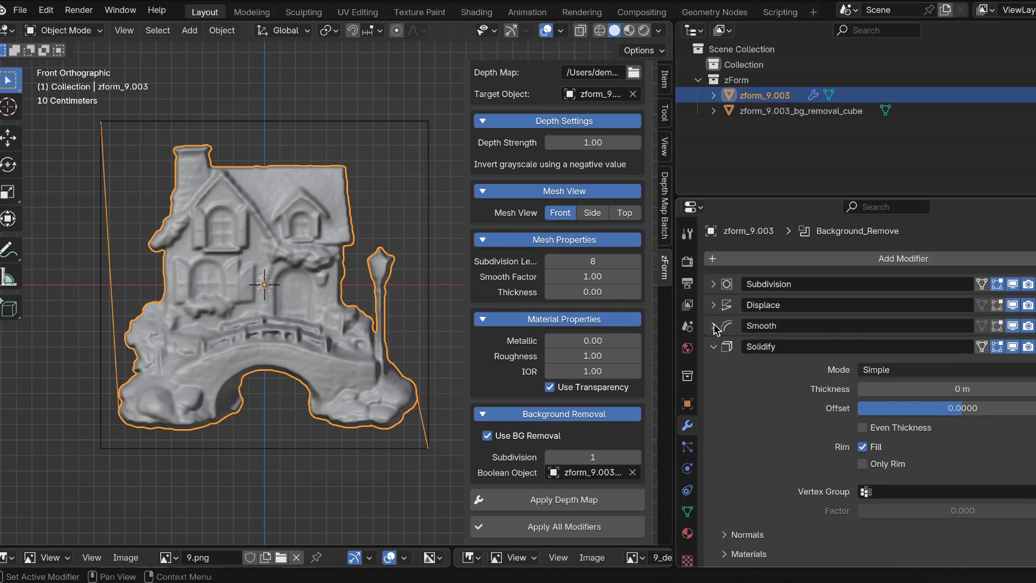
{"action": "left_click", "coordinate": [714, 347]}
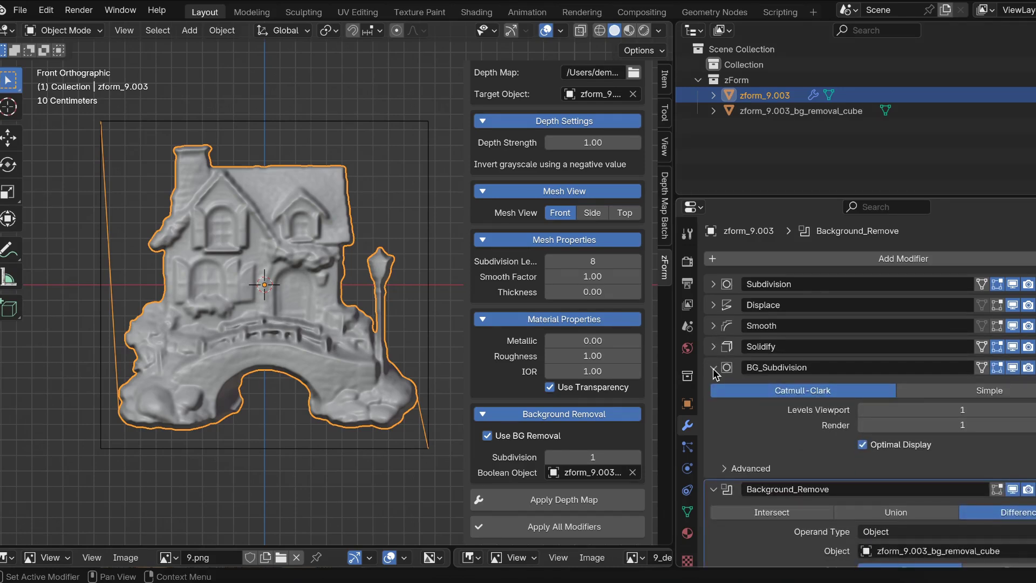
{"action": "left_click", "coordinate": [714, 369]}
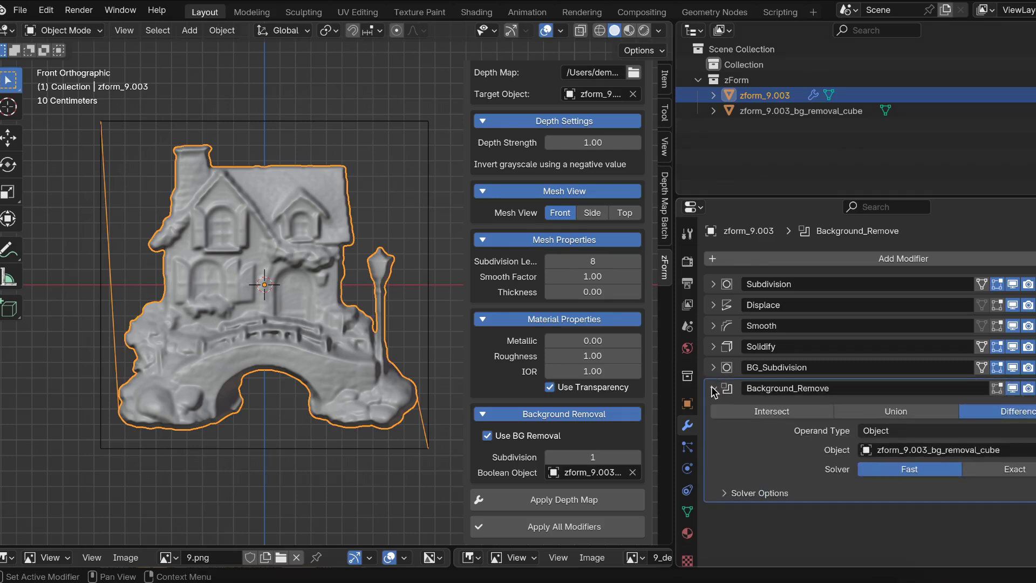